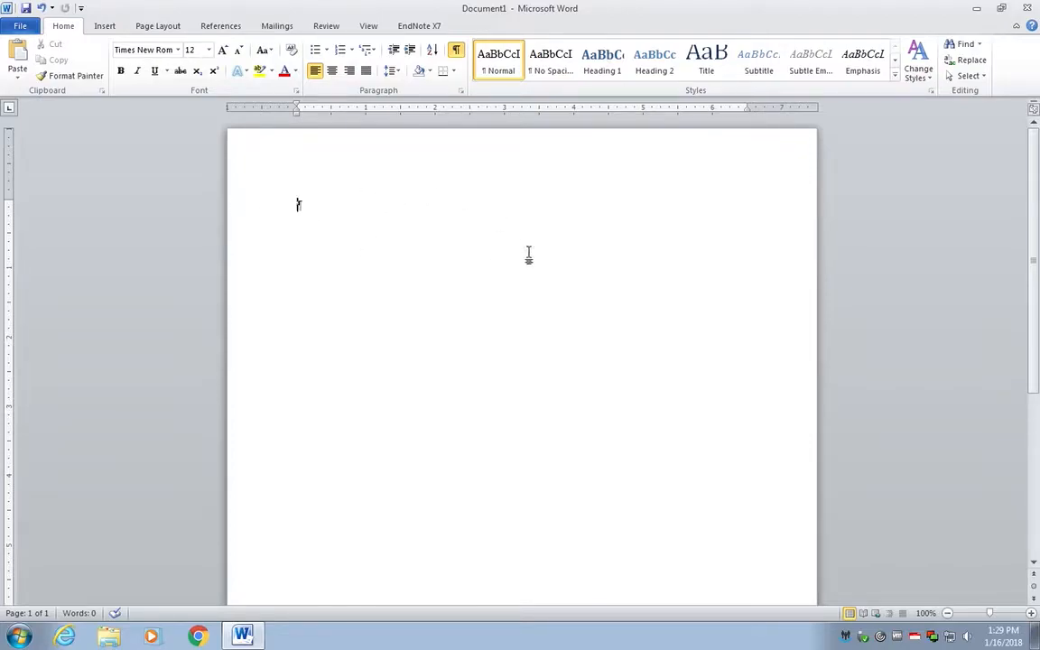
Step: Set Times New Roman, Regular, 12 pt as the default font for all documents based on the Normal.dotm template
right_click(467, 245)
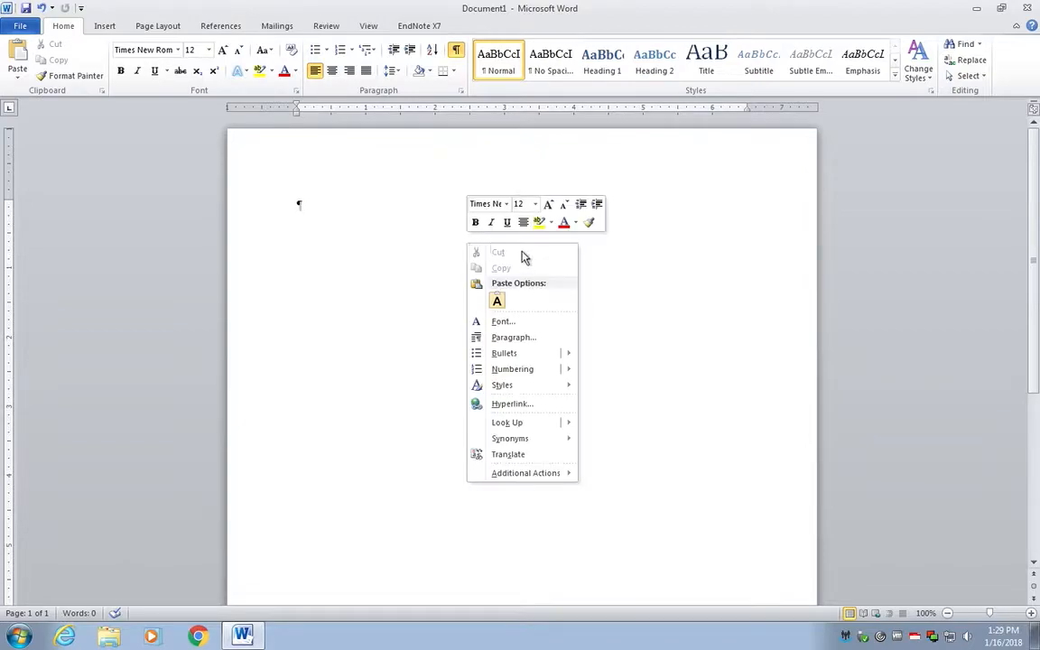
click(528, 325)
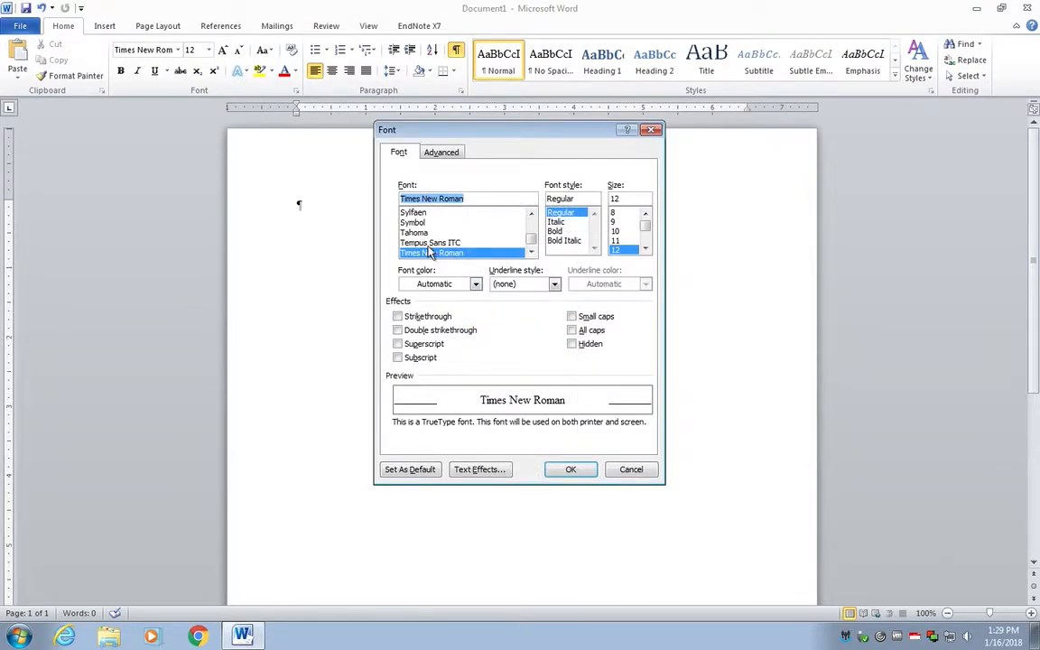
click(580, 212)
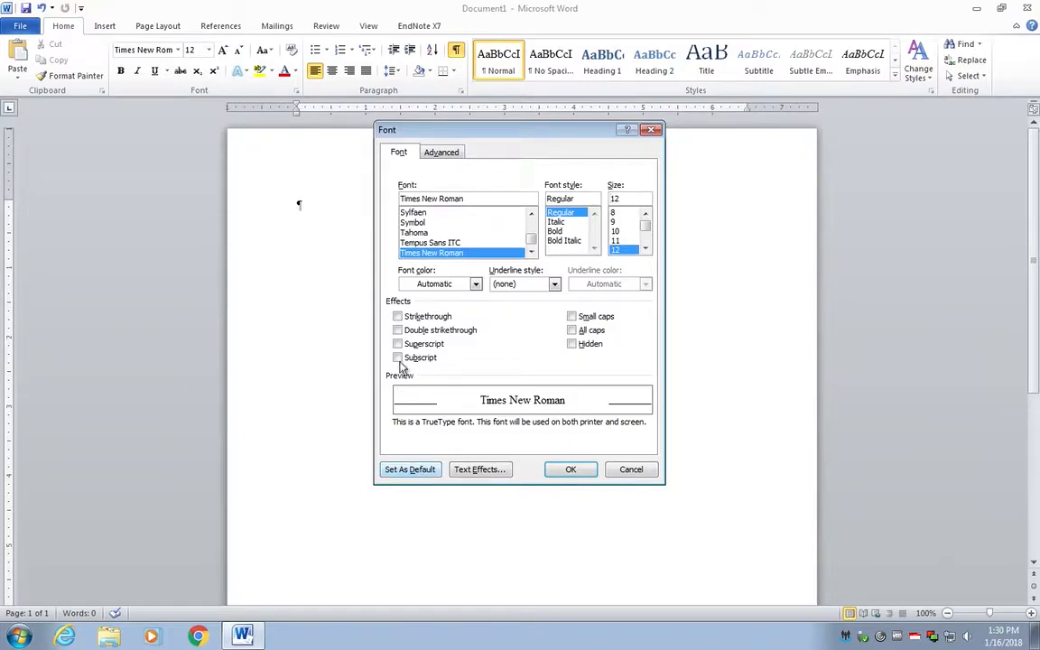
click(409, 473)
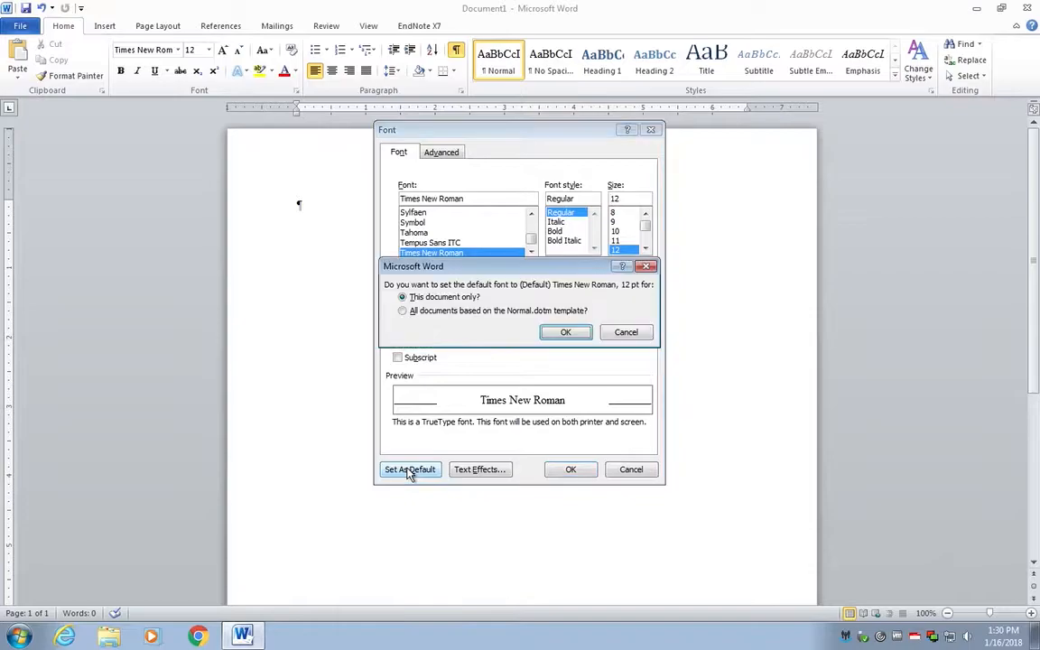
click(457, 312)
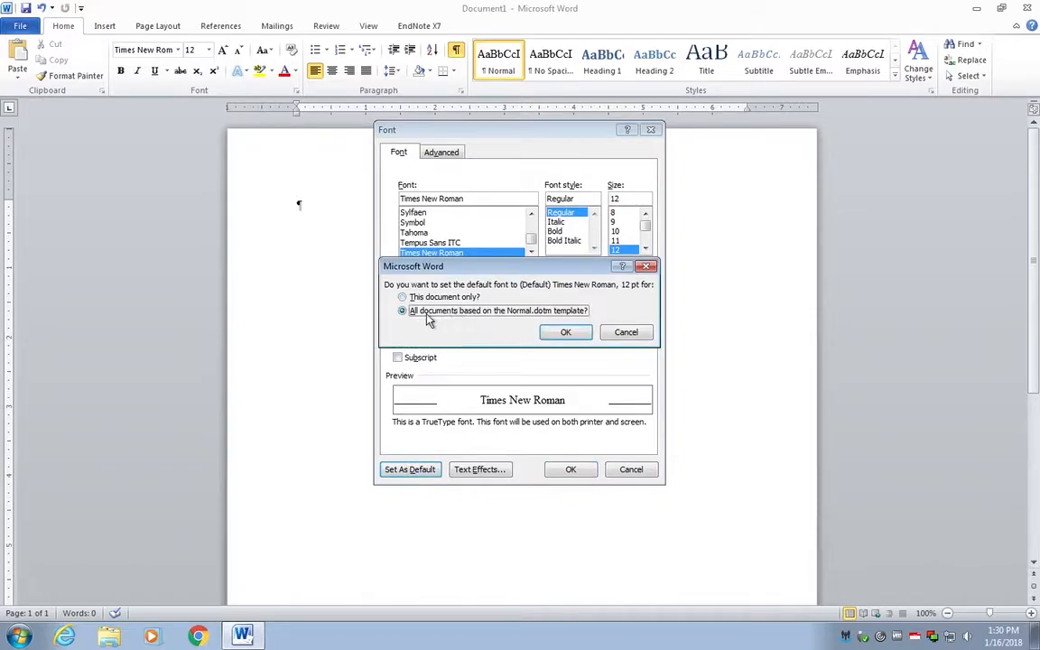
click(576, 335)
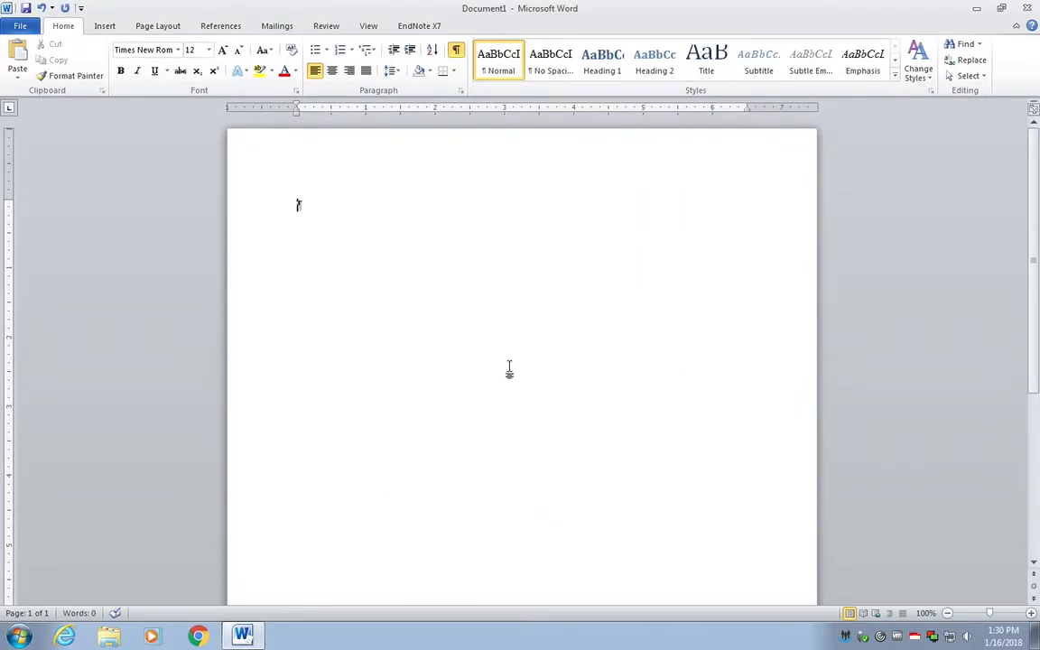
Step: Open the paragraph formatting settings and keep the line spacing at Double
right_click(460, 294)
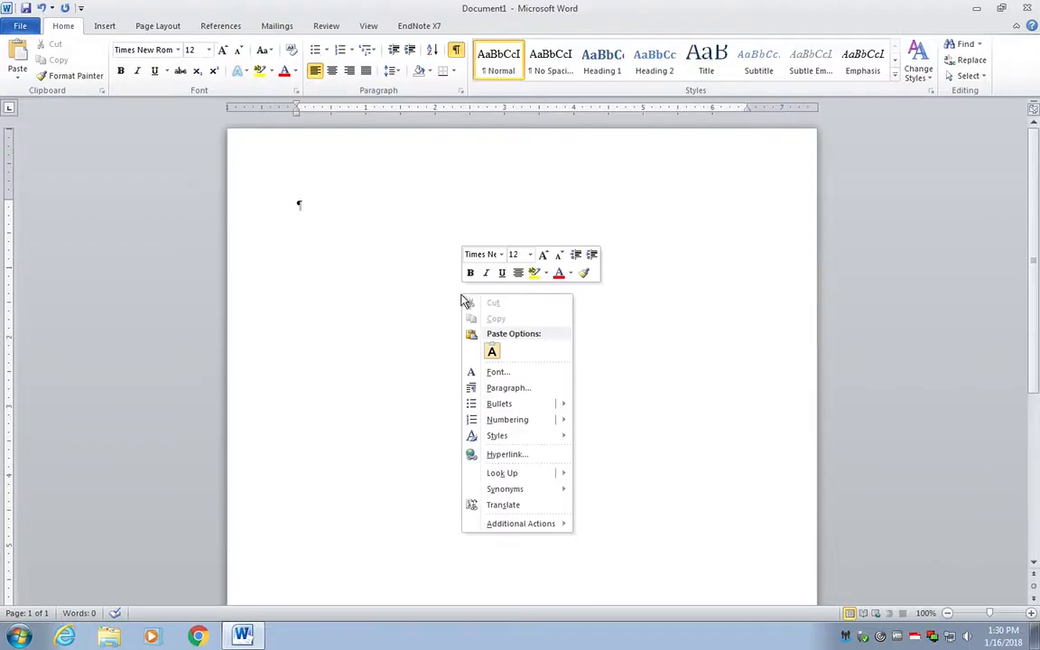
click(531, 388)
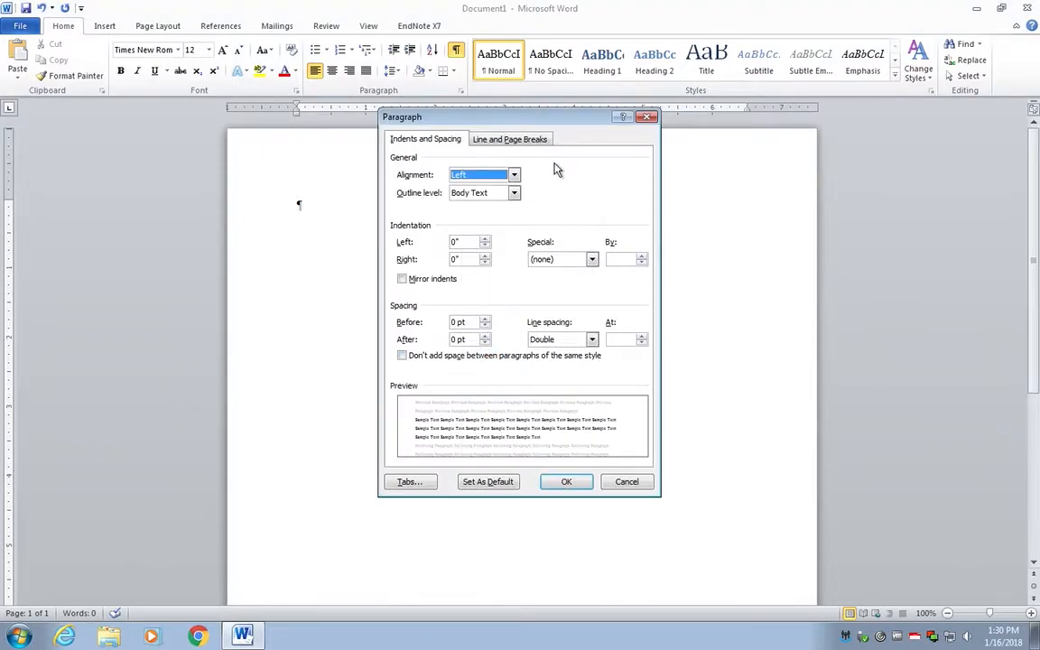
click(545, 340)
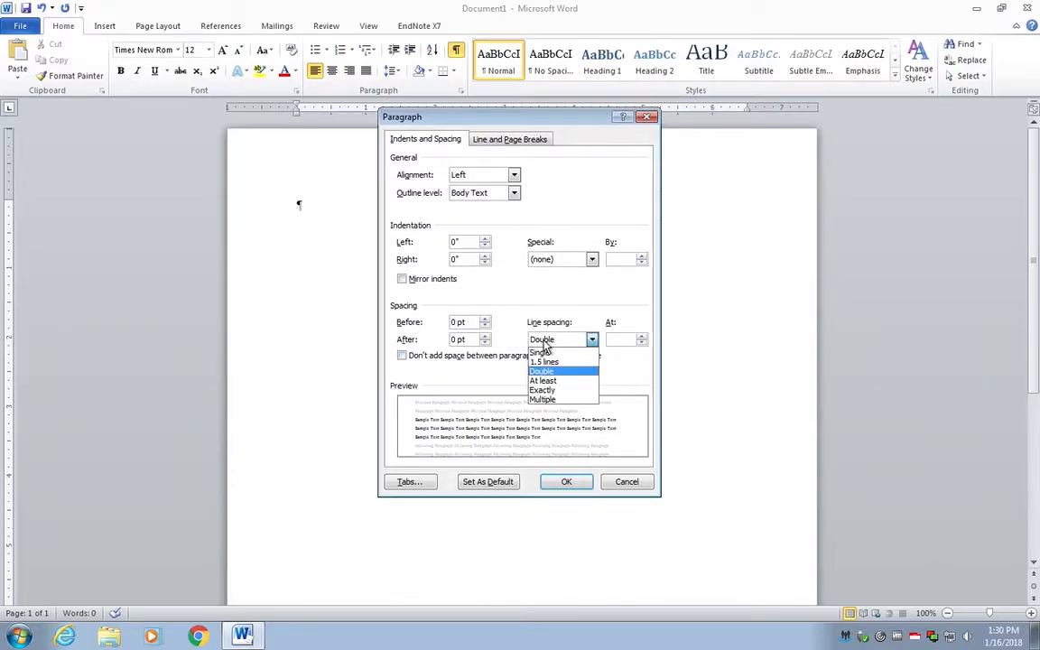
click(546, 341)
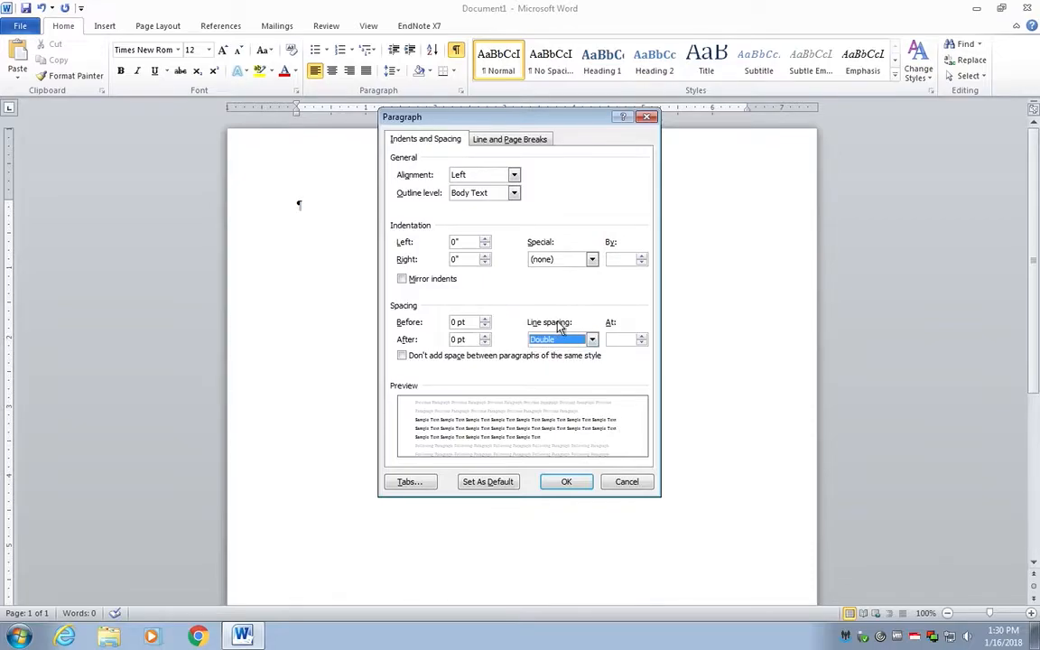
click(454, 340)
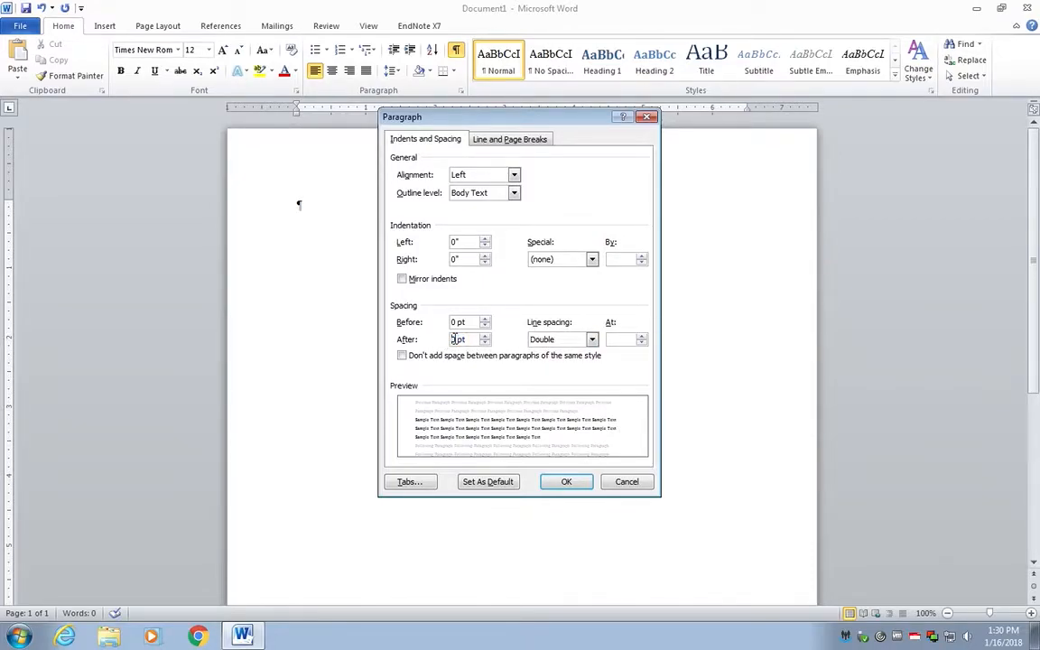
text(1)
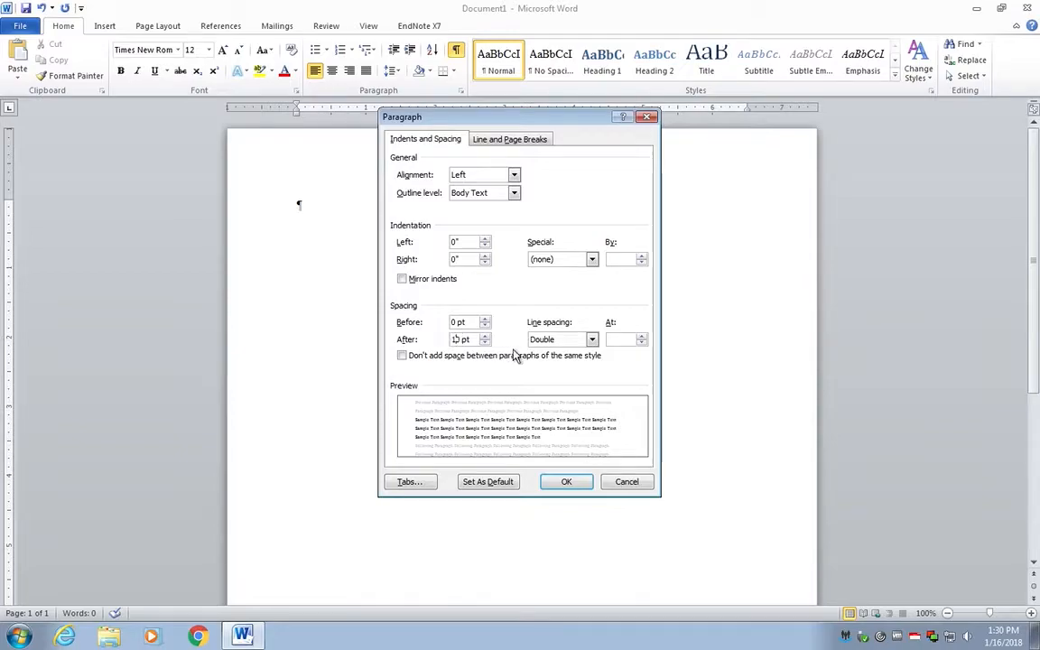
click(512, 330)
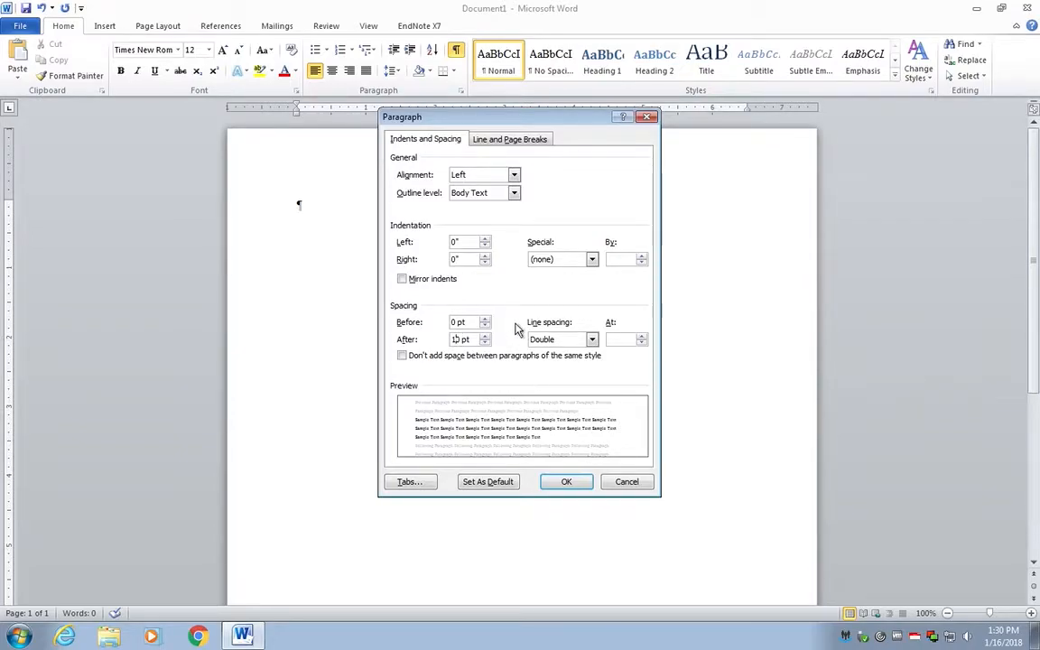
click(457, 340)
key(BackSpace)
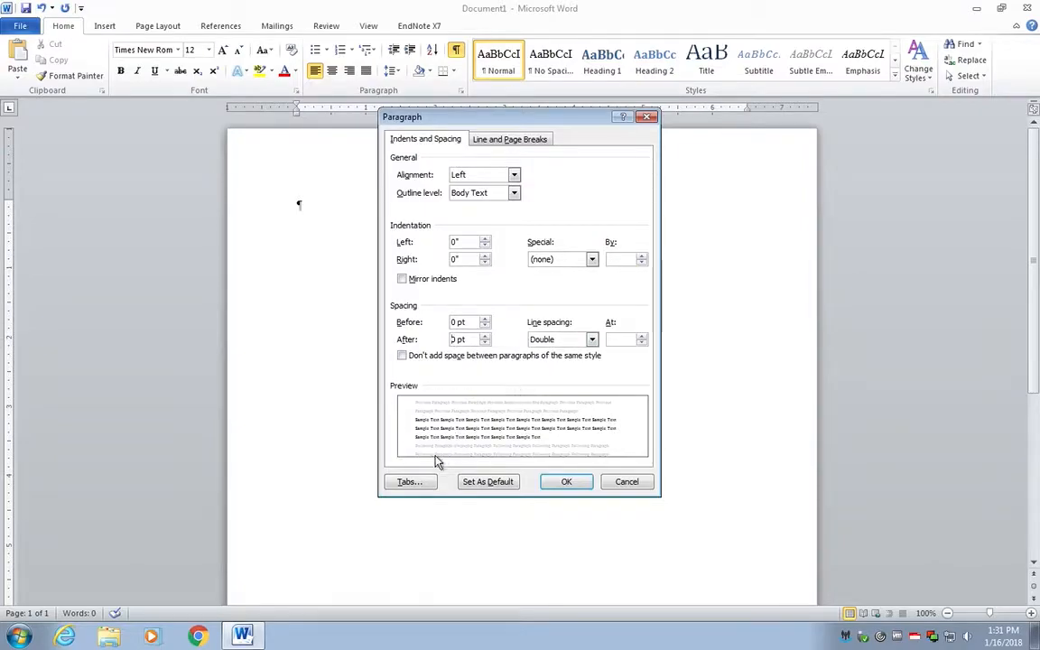
Step: Make the current paragraph settings the default for all documents based on the Normal.dotm template
click(488, 484)
click(478, 311)
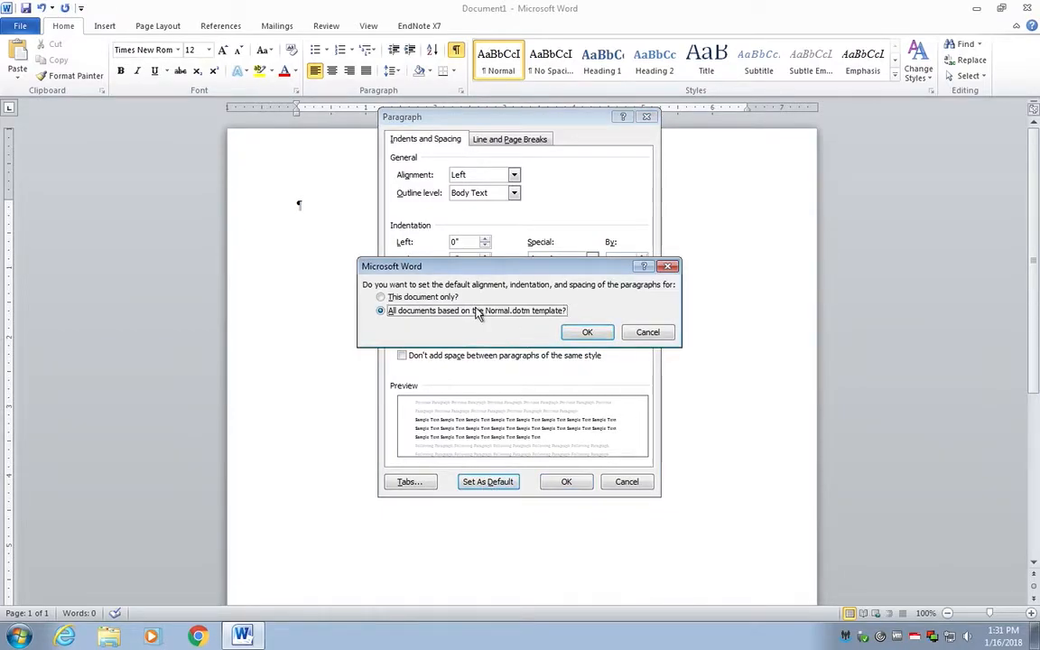
click(589, 332)
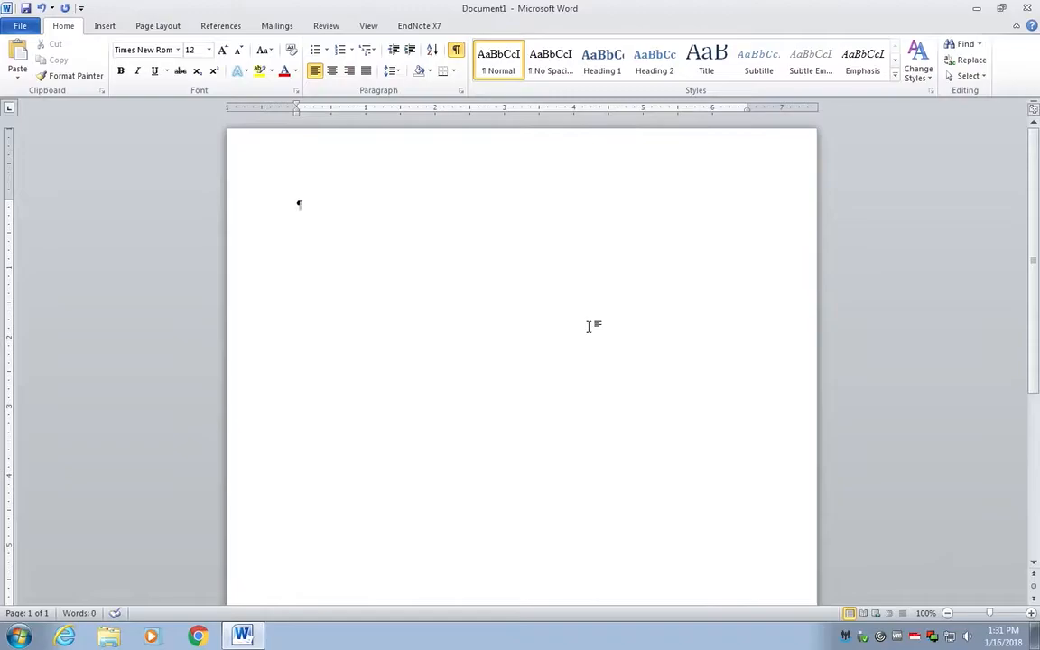
Step: Open the tab settings for the paragraph and confirm default tab stops of 0.5"
right_click(500, 277)
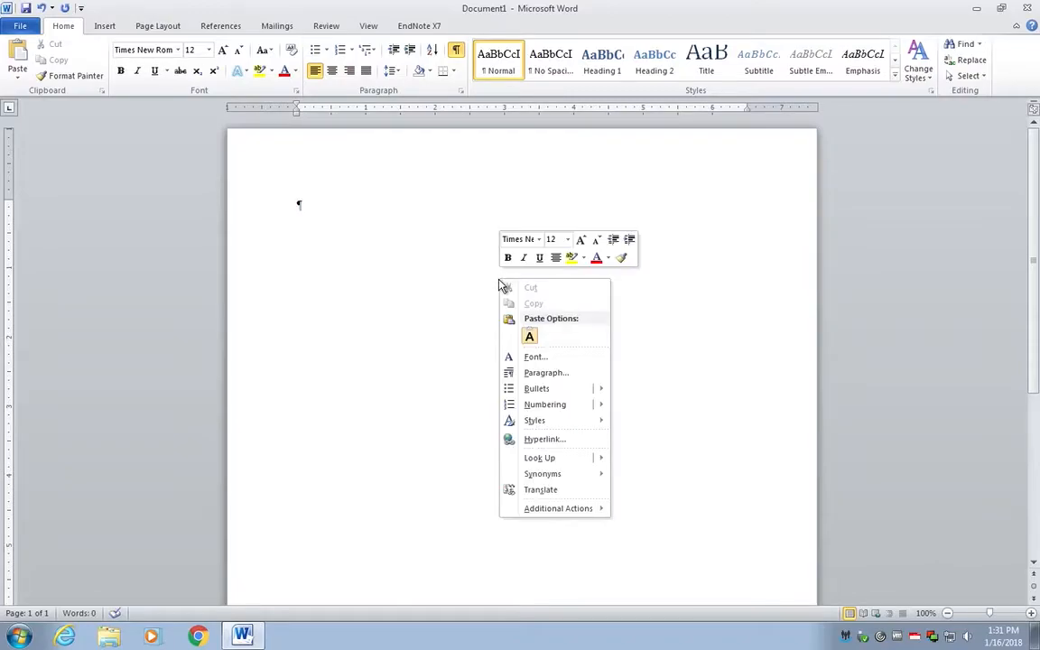
click(546, 373)
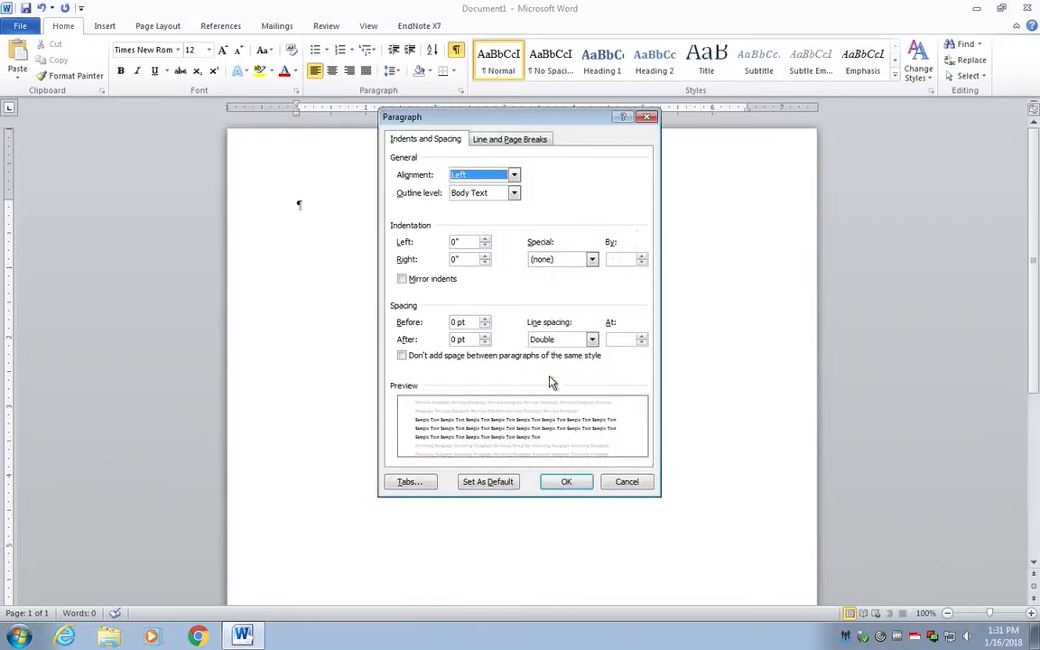
click(408, 482)
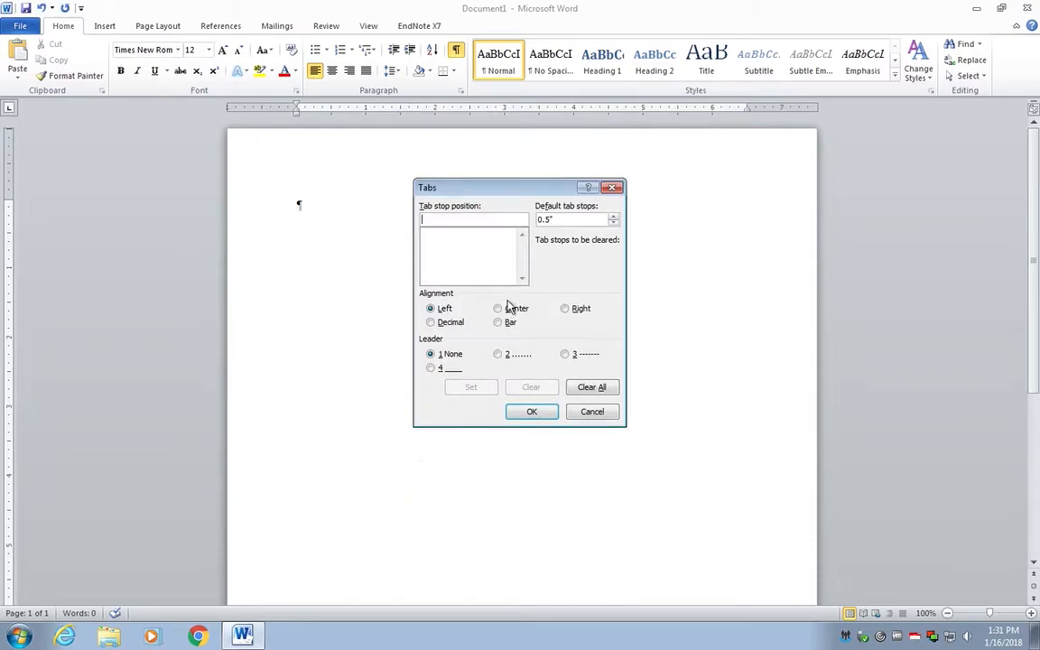
click(564, 222)
click(532, 413)
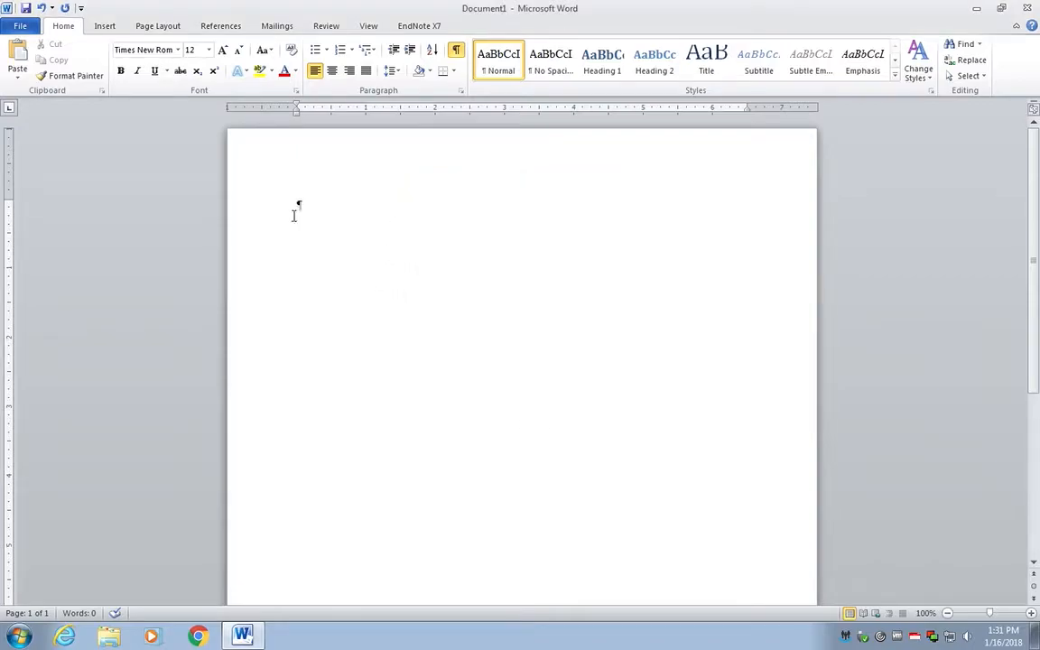
Step: Toggle the display of paragraph marks and hidden formatting symbols off and back on
click(456, 53)
click(456, 52)
click(457, 53)
Step: Make the page setup with 1" margins on all sides the default for new documents
click(135, 28)
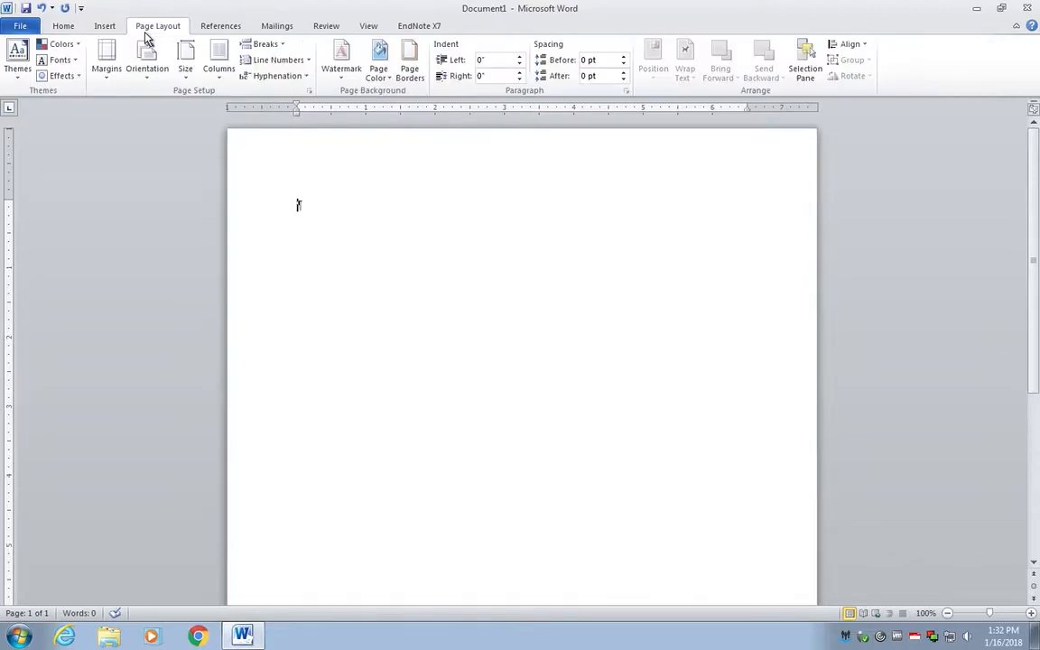
click(107, 65)
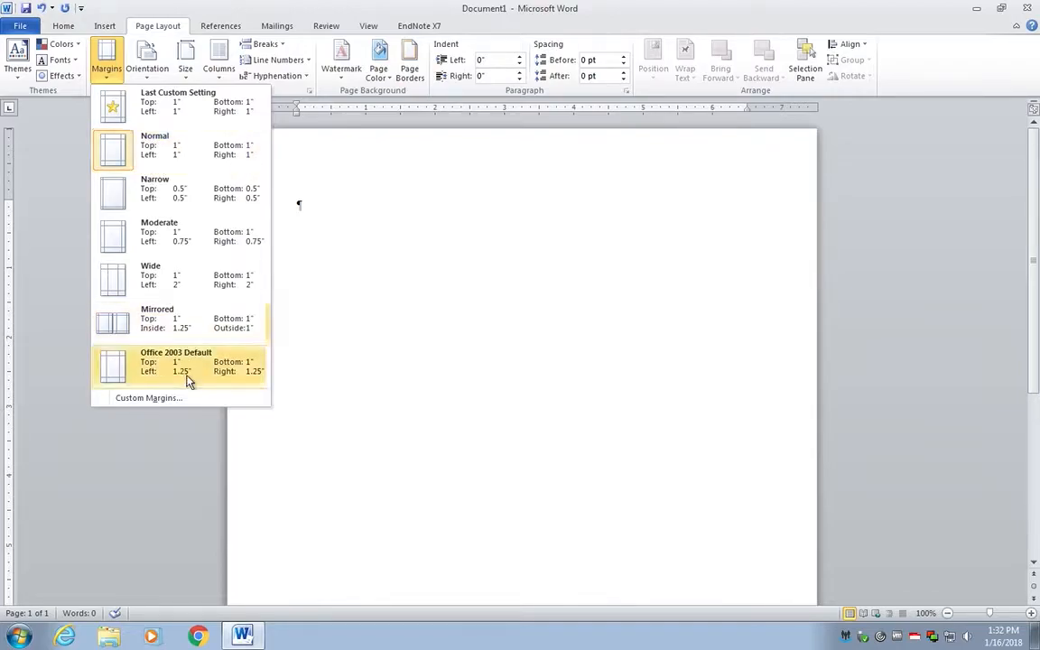
click(179, 400)
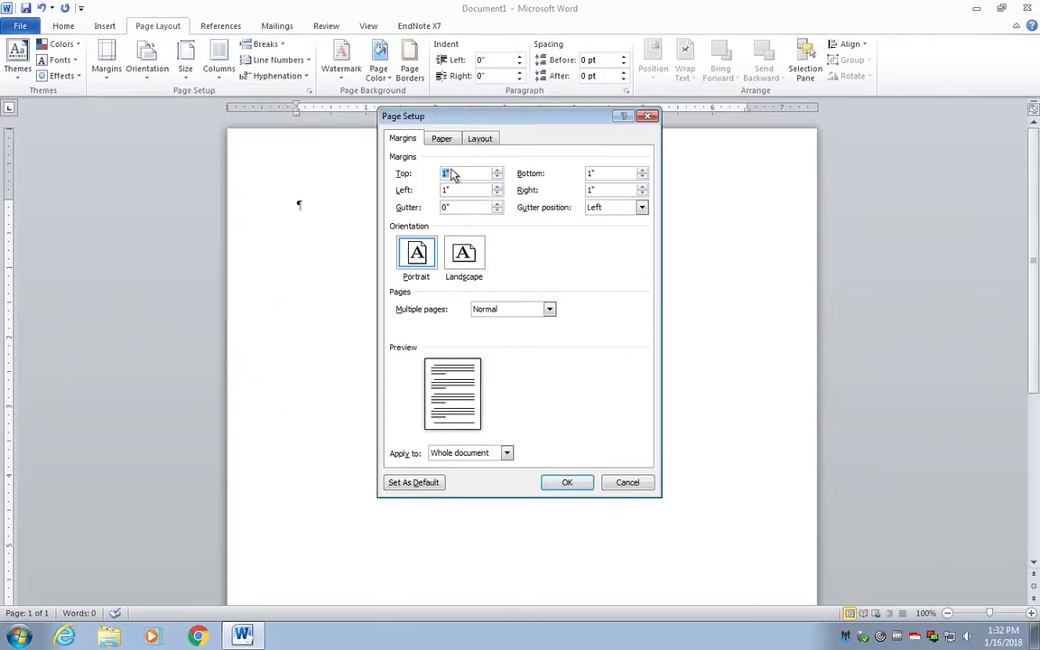
click(412, 483)
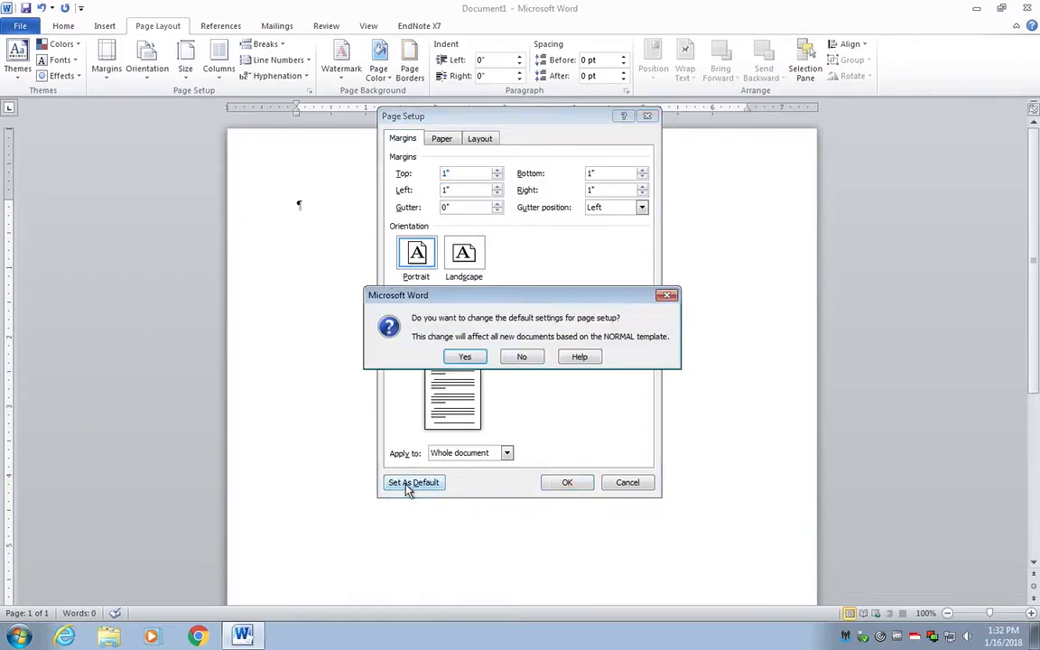
click(465, 358)
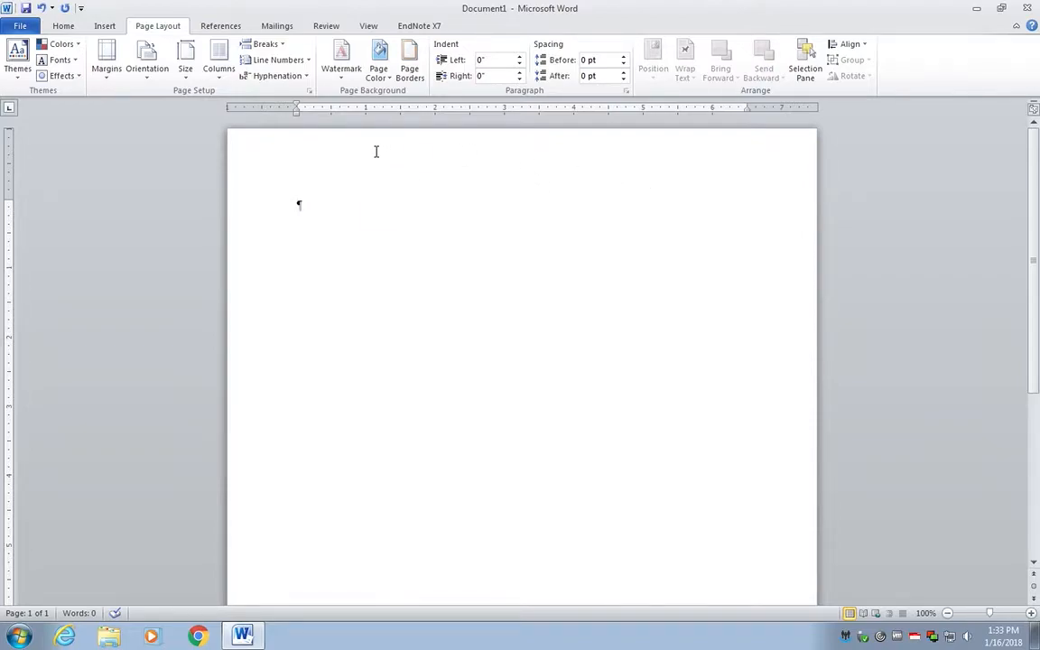
Step: Insert the built-in Blank header and enable a different header for the first page
click(107, 27)
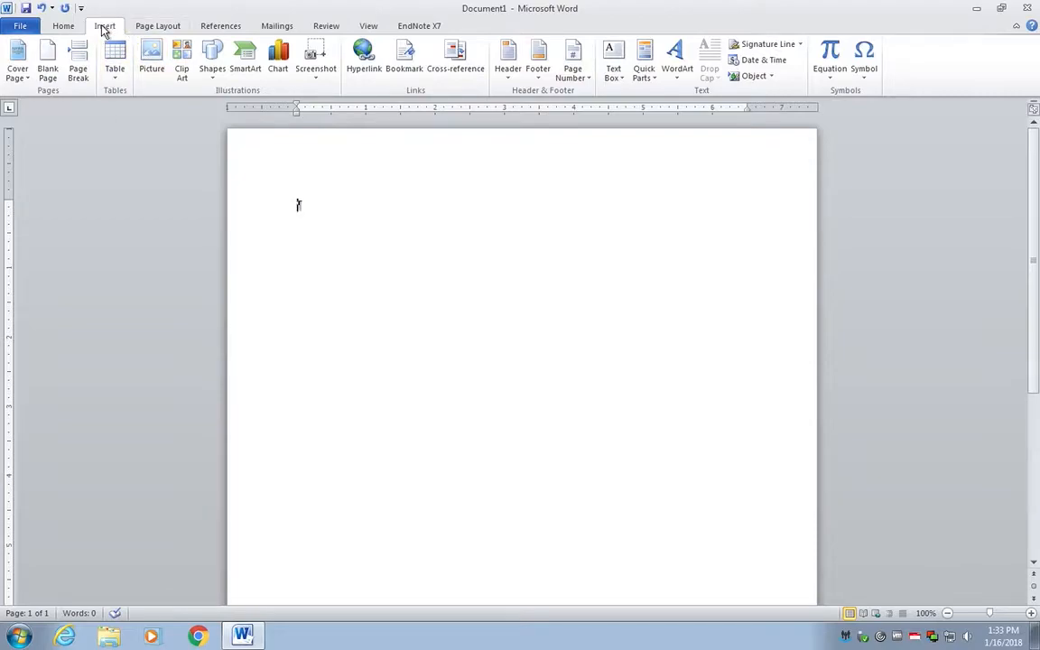
click(507, 76)
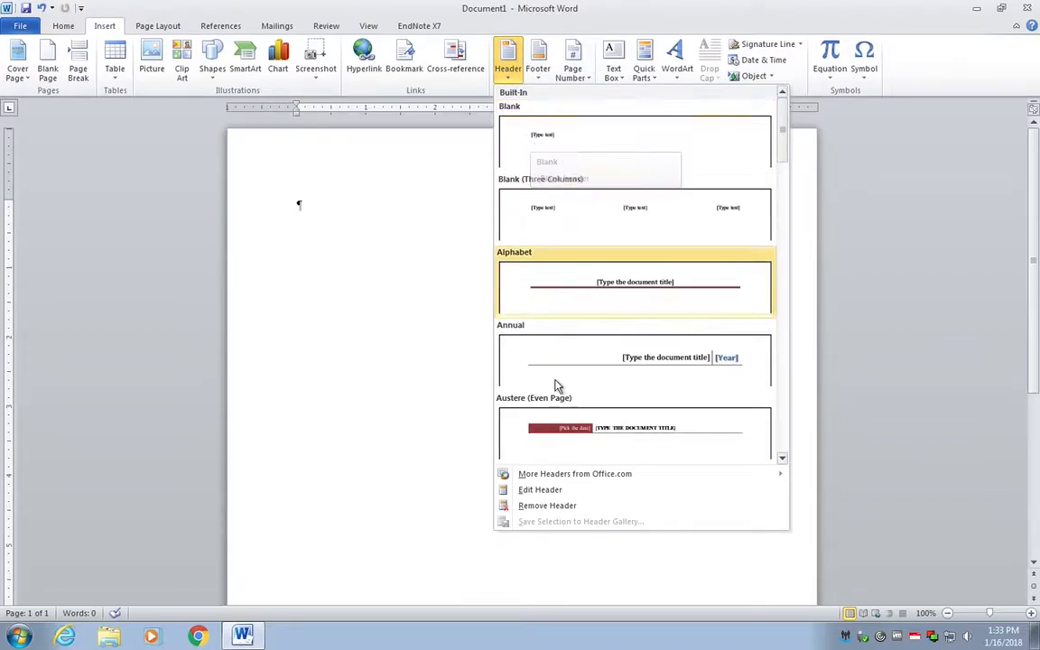
click(606, 168)
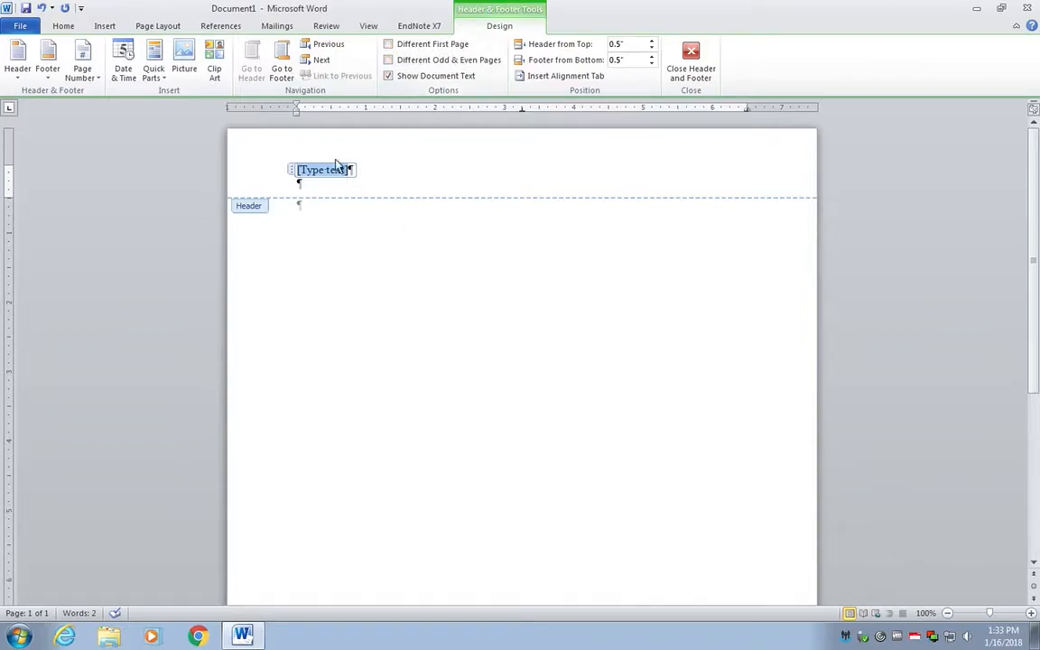
click(388, 44)
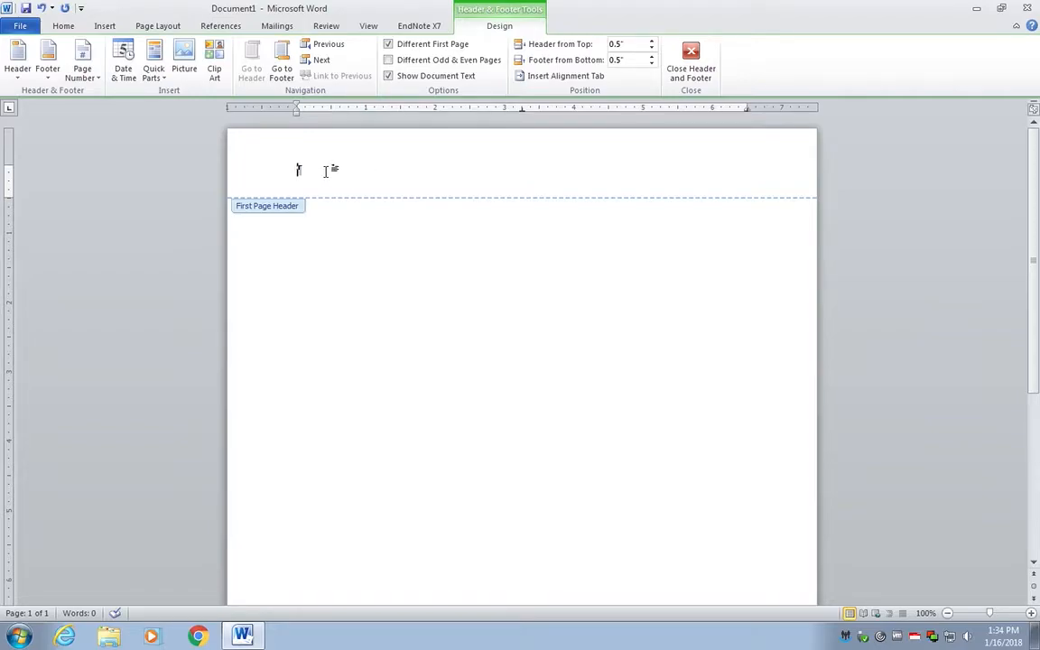
Step: Enter "Running head: TITLE" in the first page header and add a plain page number at the right margin using tabs
text(Running head: TITLE)
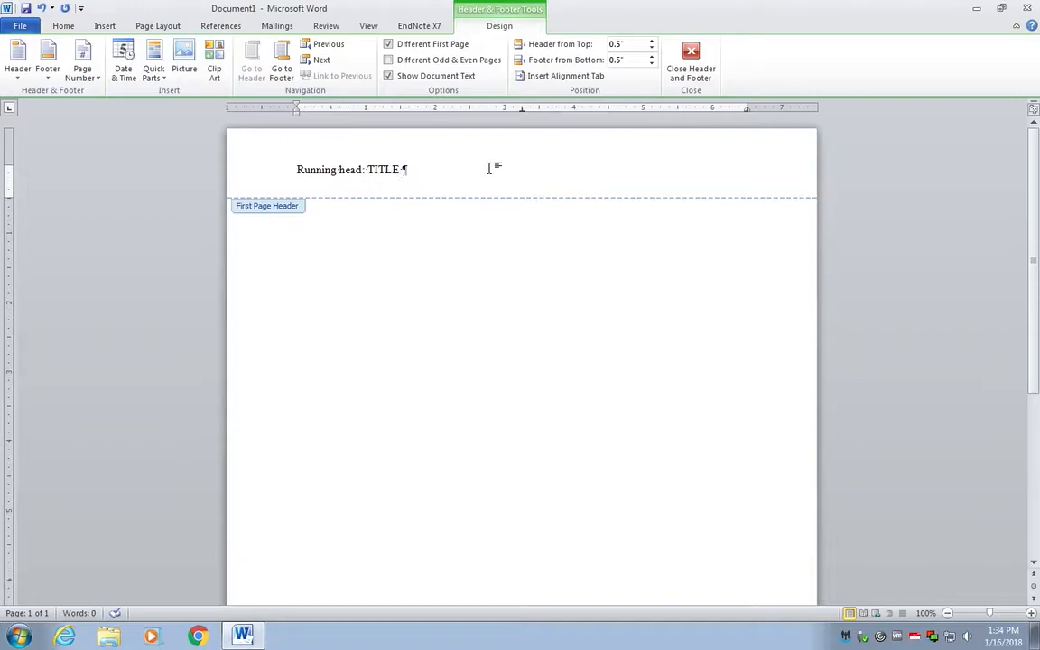
key(Tab)
key(Tab)
click(87, 70)
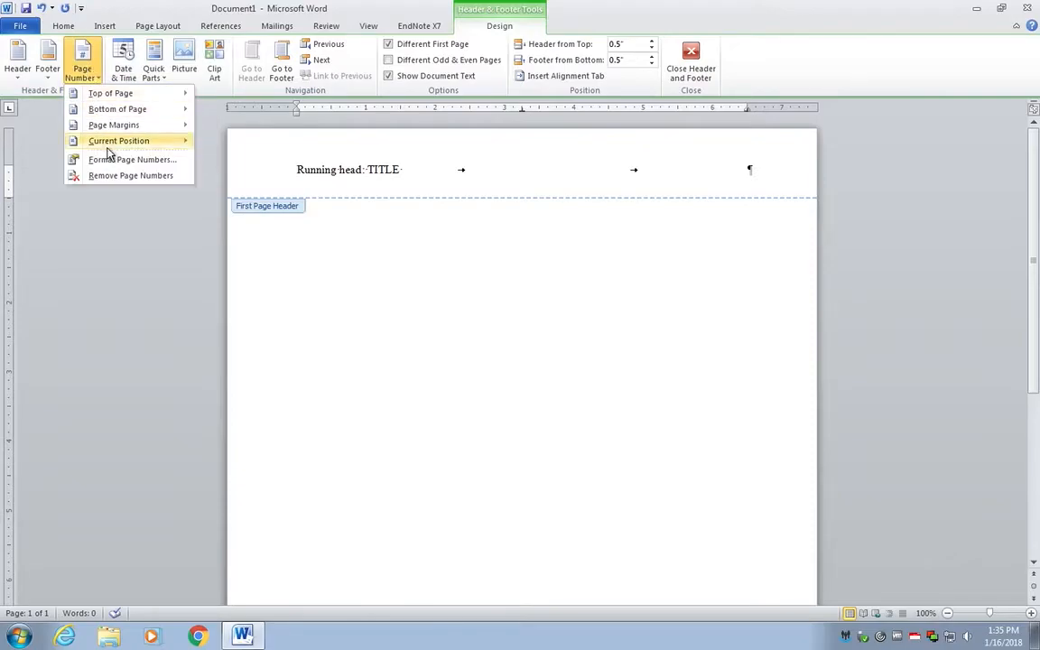
mouse_move(106, 147)
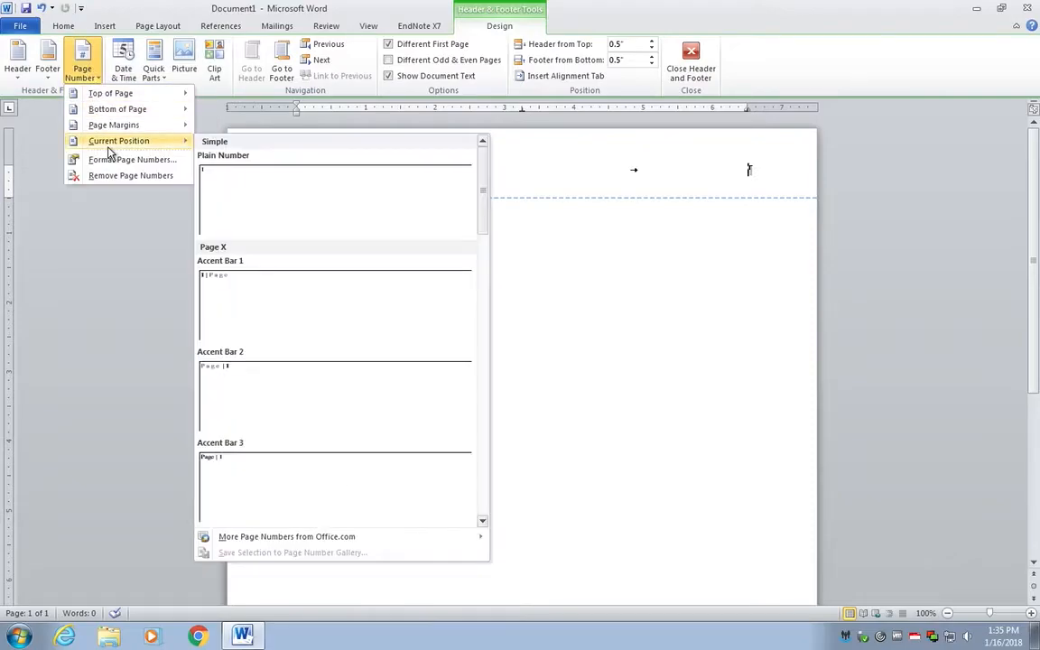
click(234, 192)
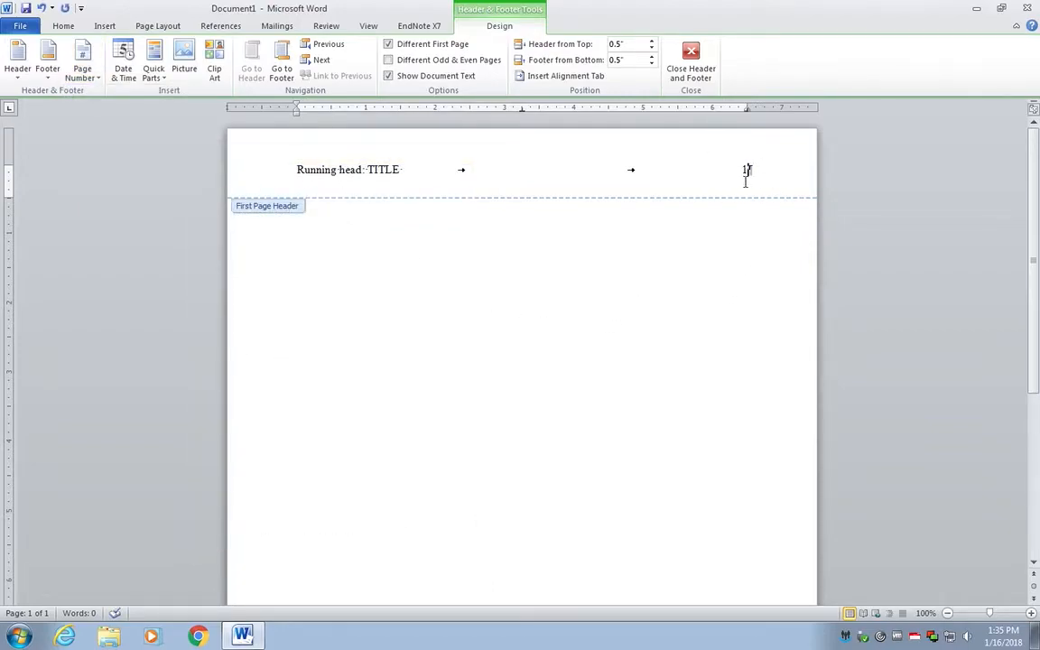
key(Left)
key(Left)
Step: Return to the document body and add blank paragraphs until the text runs onto a second page
double_click(519, 242)
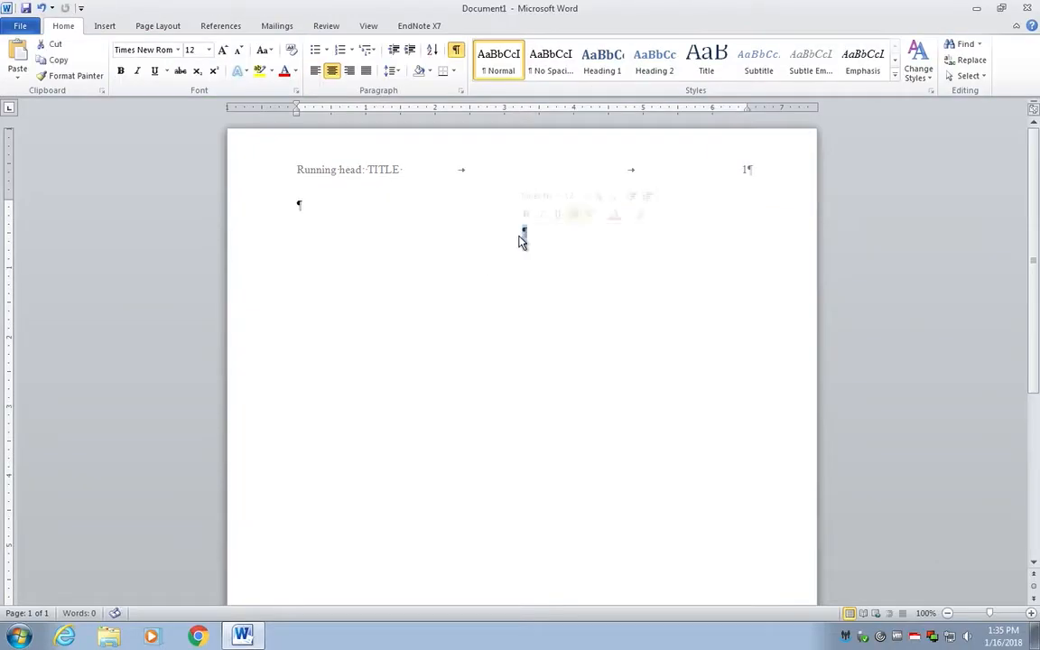
key(Return)
key(Return)
key(Return)
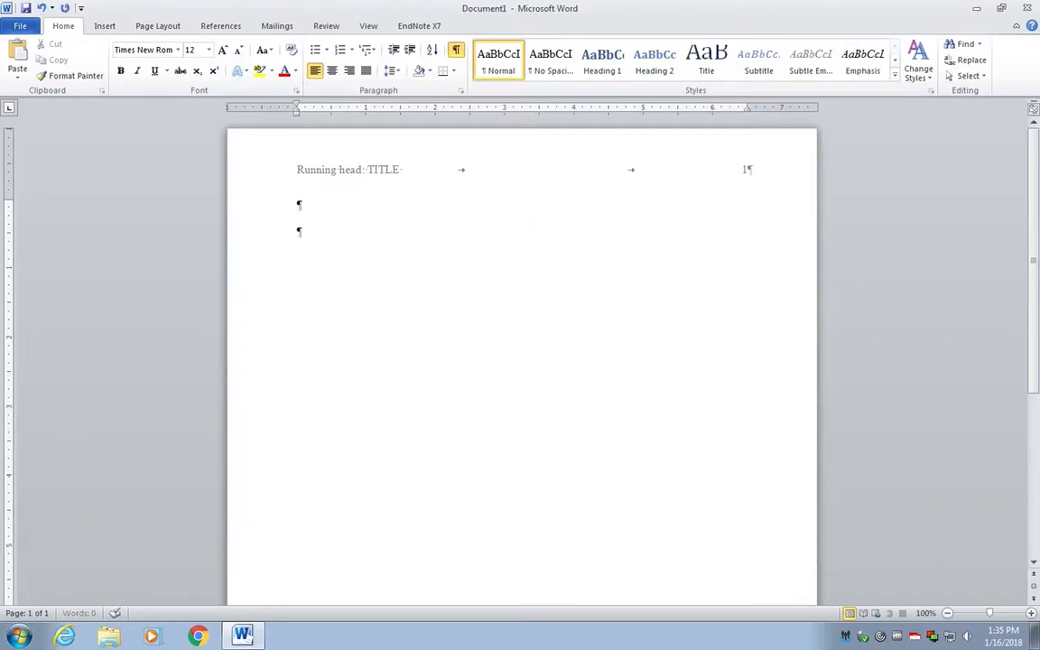
key(Return)
key(Return)
key(Return)
key(Return)
key(Return)
key(Return)
key(Return)
key(Return)
key(Return)
key(Return)
key(Return)
key(Return)
key(Return)
key(Return)
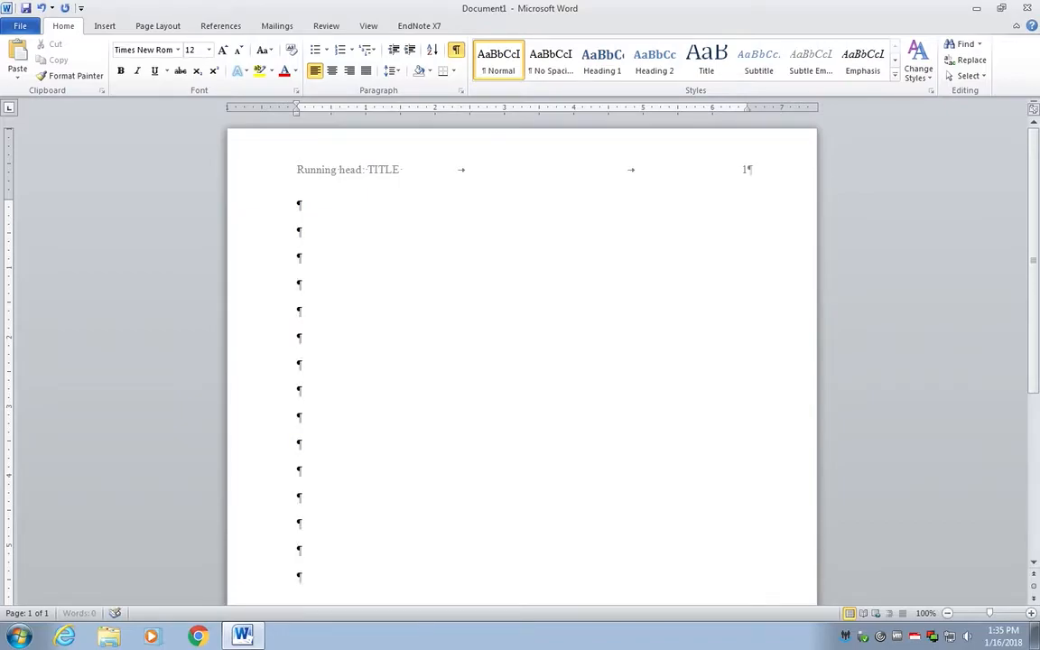
key(Return)
key(Return)
key(Return)
key(Return)
key(Return)
key(Return)
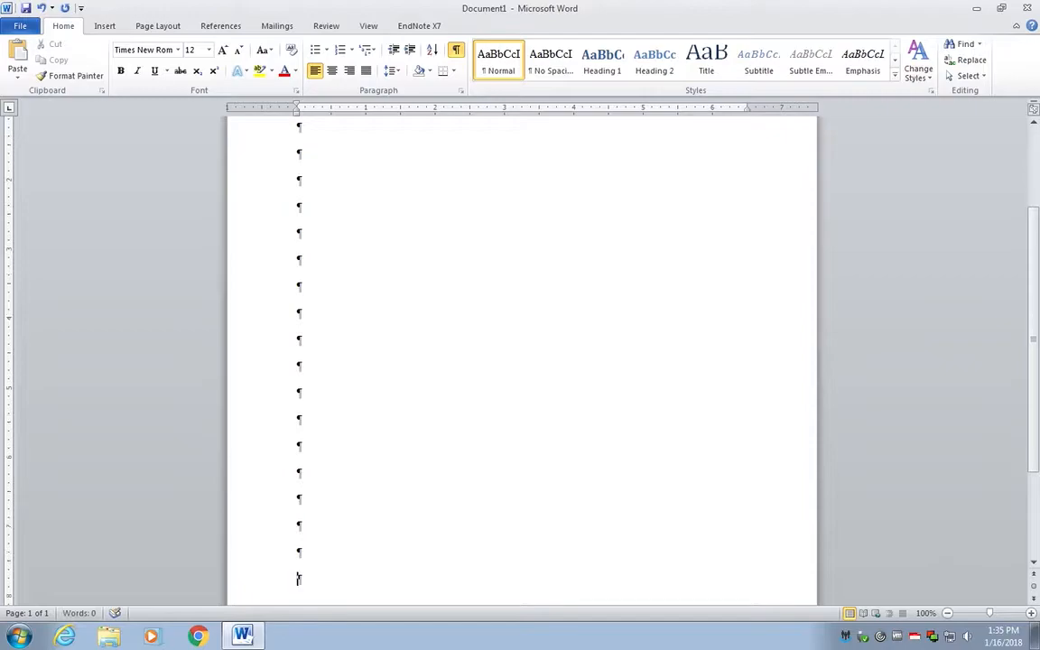
key(Return)
key(Return)
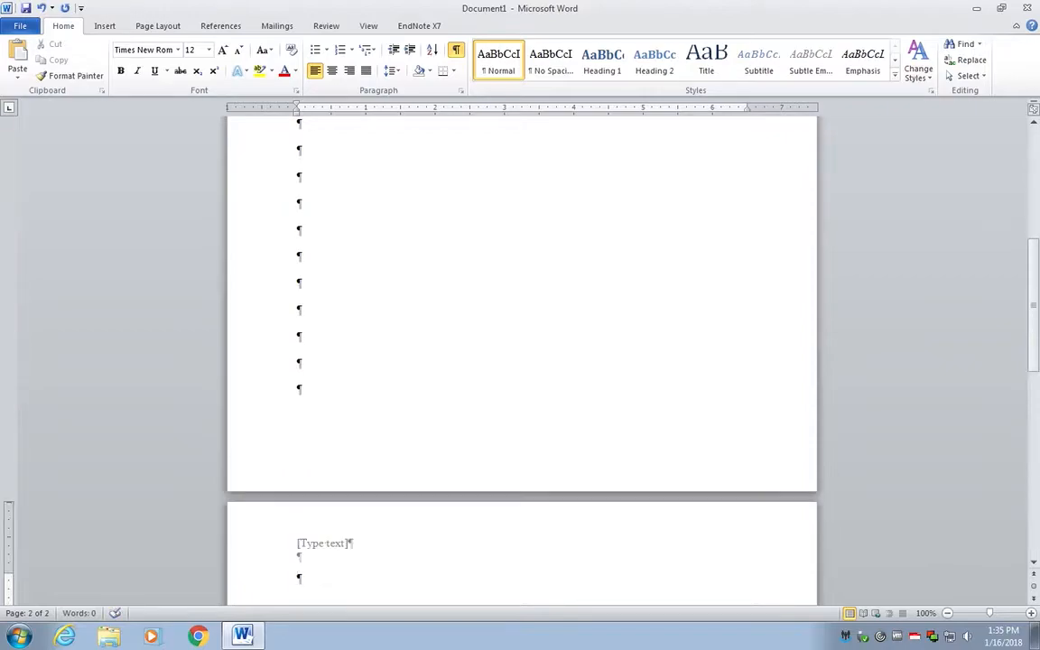
Step: Open the second page's header for editing and remove its placeholder text and extra blank line
drag(1029, 349, 1028, 444)
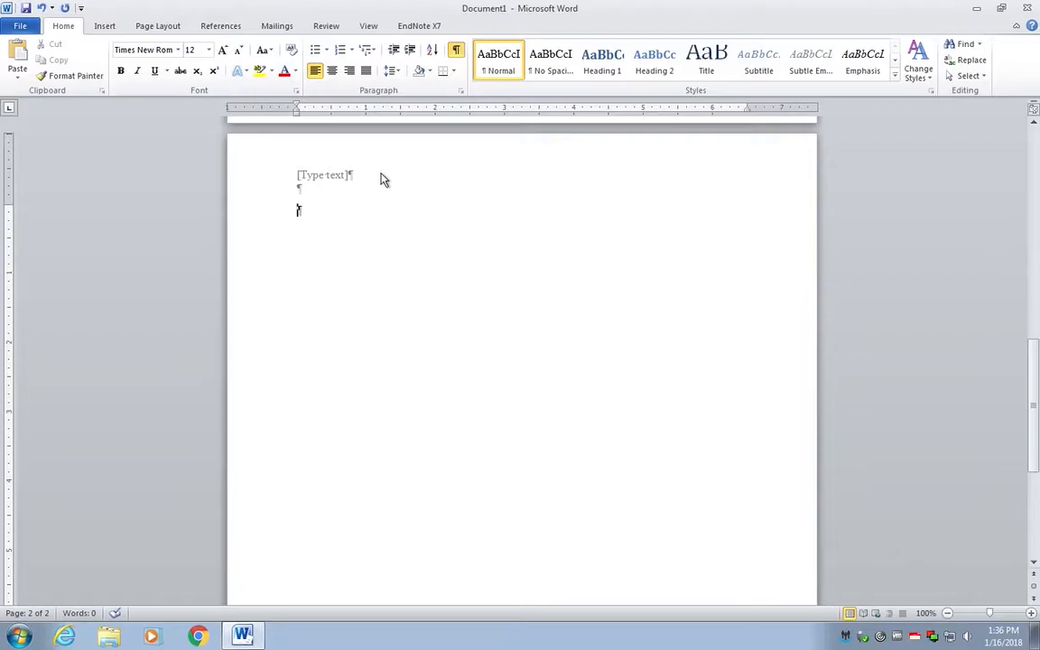
click(106, 27)
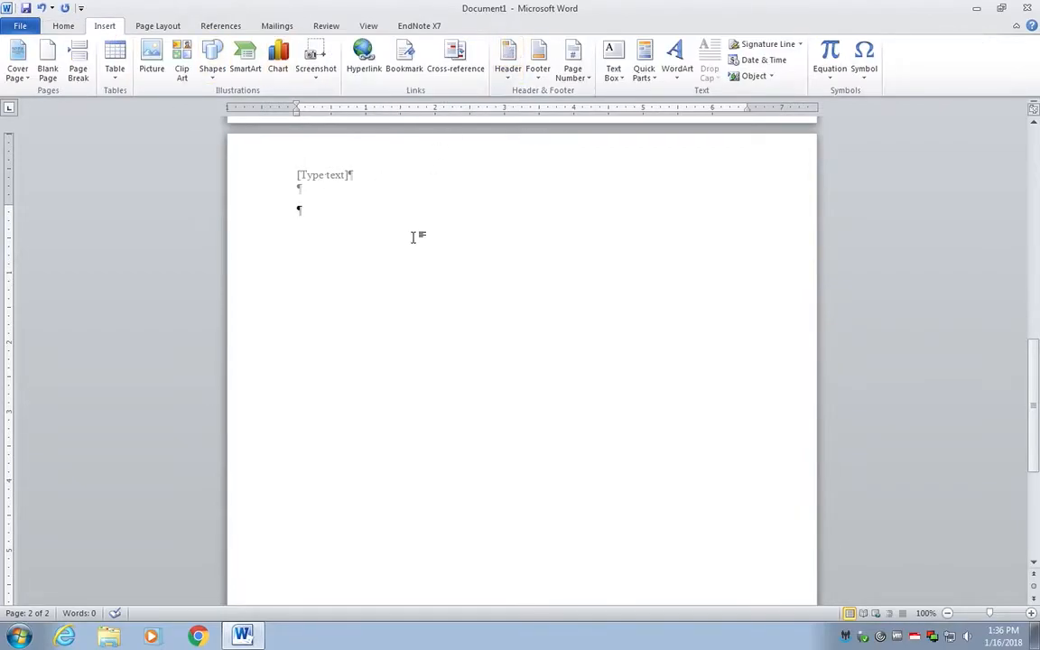
right_click(445, 184)
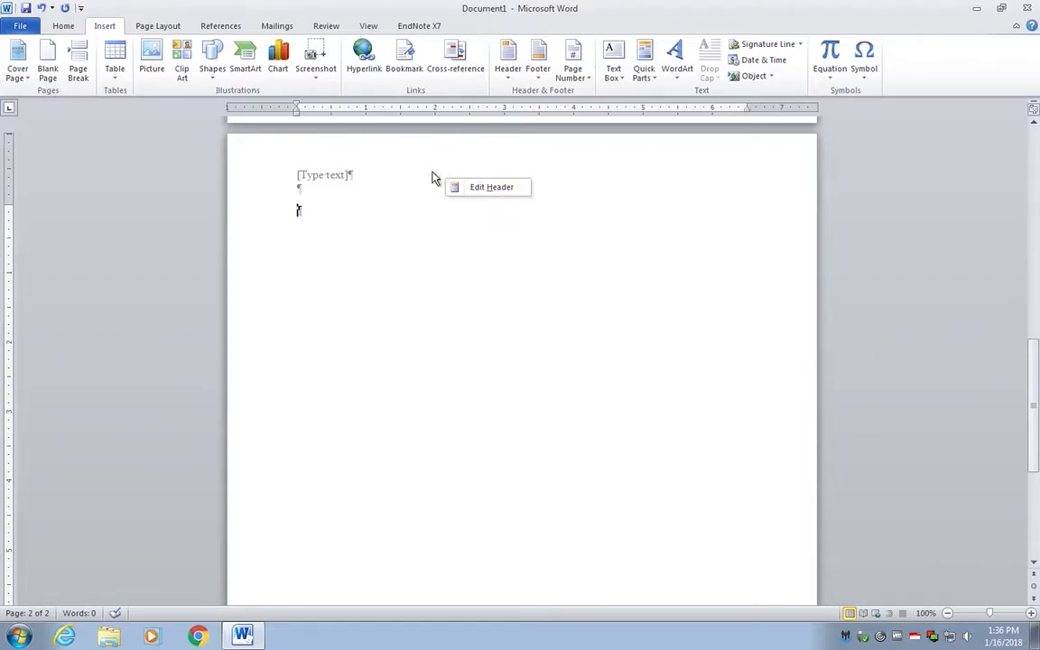
click(488, 189)
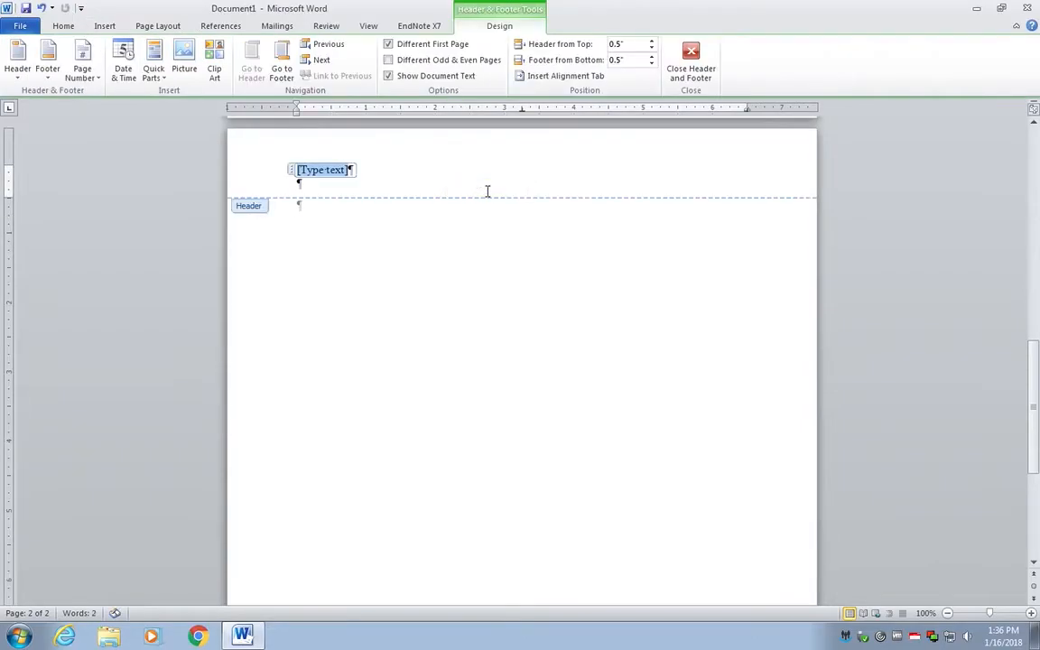
key(Delete)
click(334, 192)
key(BackSpace)
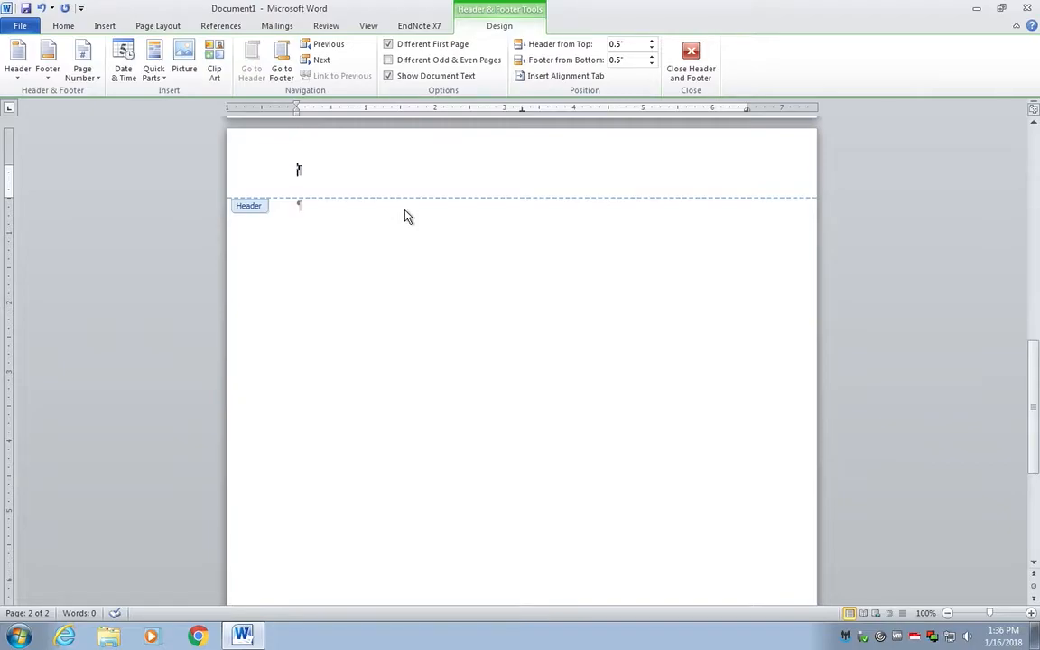
Step: Enter "TITLE" in the second page's header, add a plain page number at the right margin, and return to the body
text(TITLE)
double_click(523, 168)
double_click(749, 169)
click(81, 67)
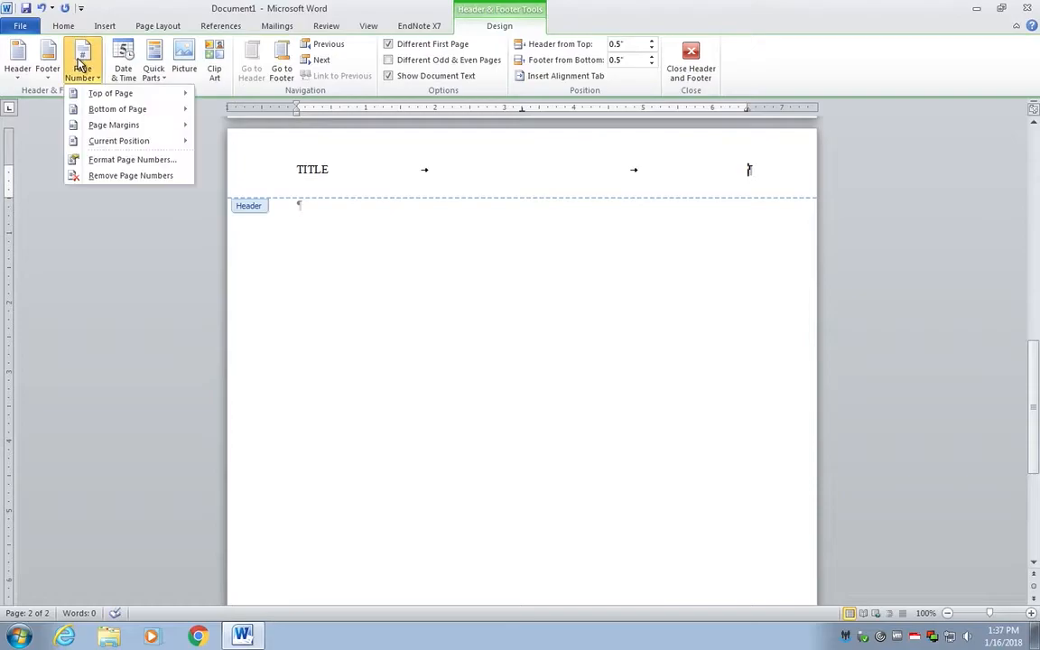
mouse_move(126, 144)
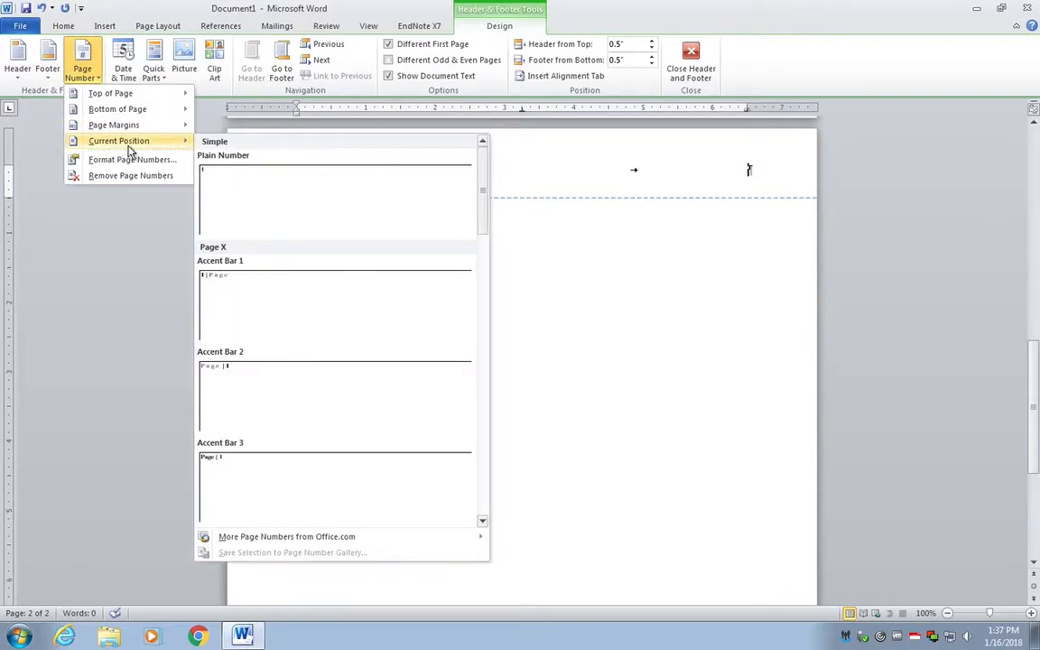
click(274, 202)
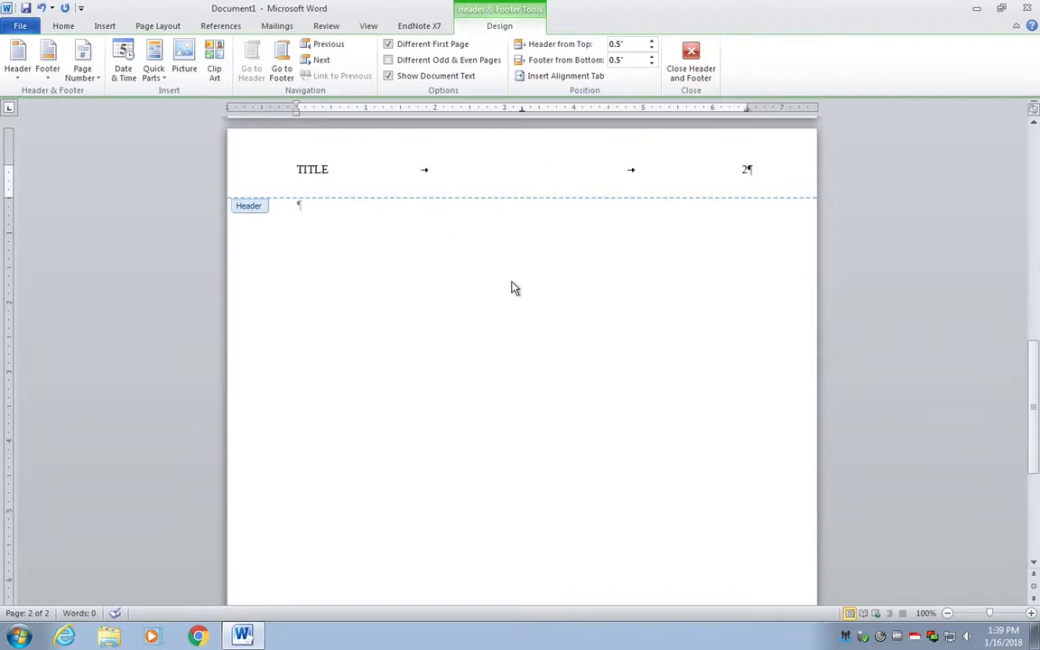
drag(1035, 383, 1035, 194)
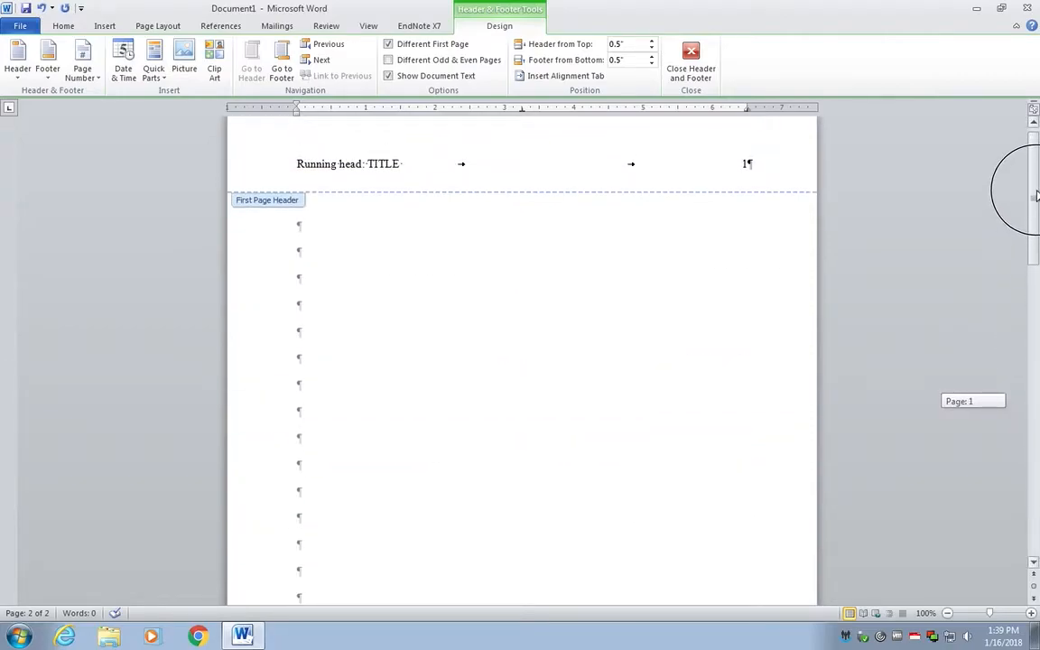
double_click(355, 236)
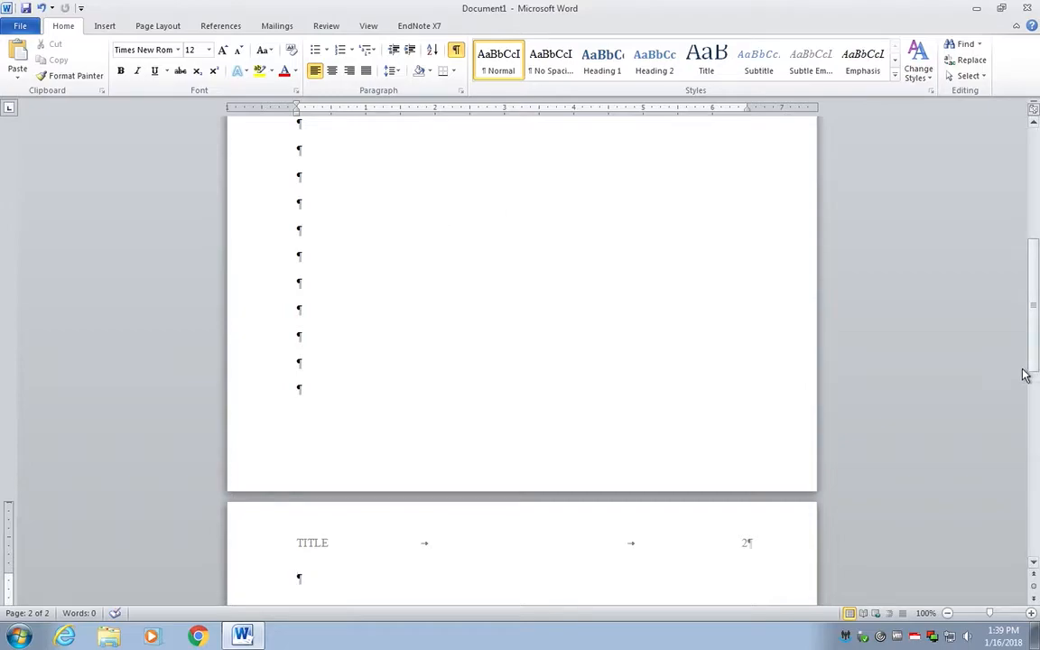
Step: Center the sixth line of the first page and enter "Title of Your Paper" on it
drag(1035, 348, 1035, 167)
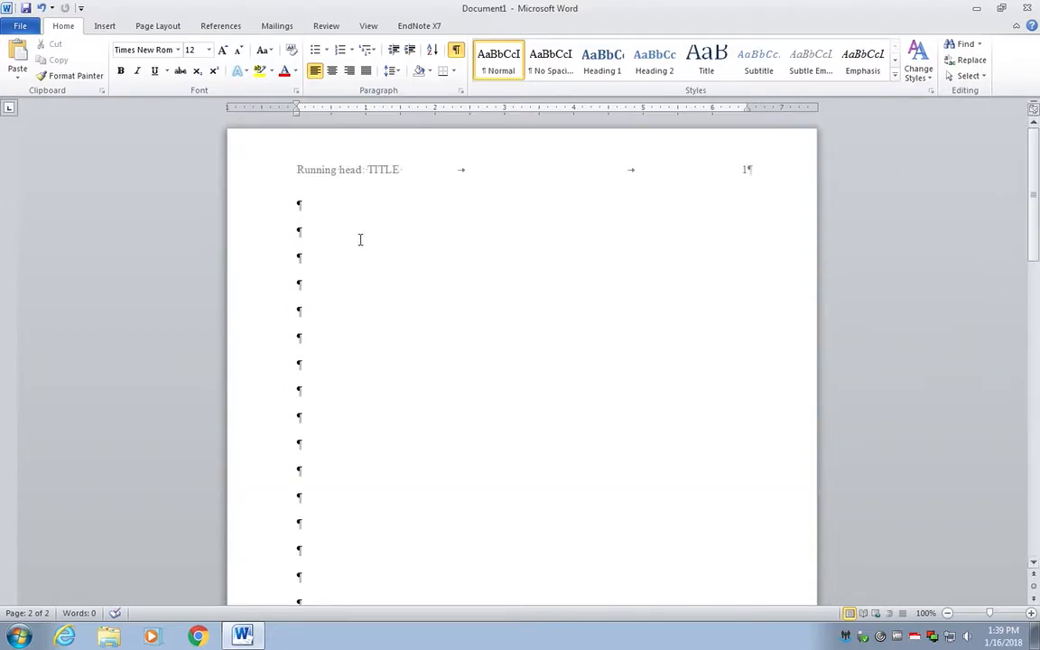
click(395, 215)
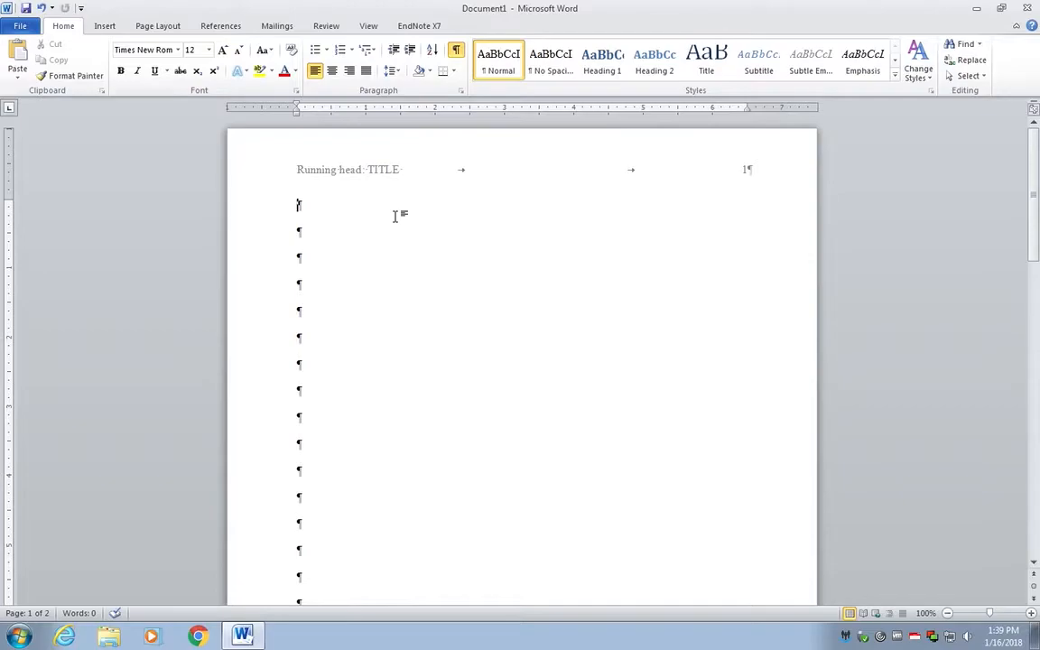
key(Down)
click(333, 71)
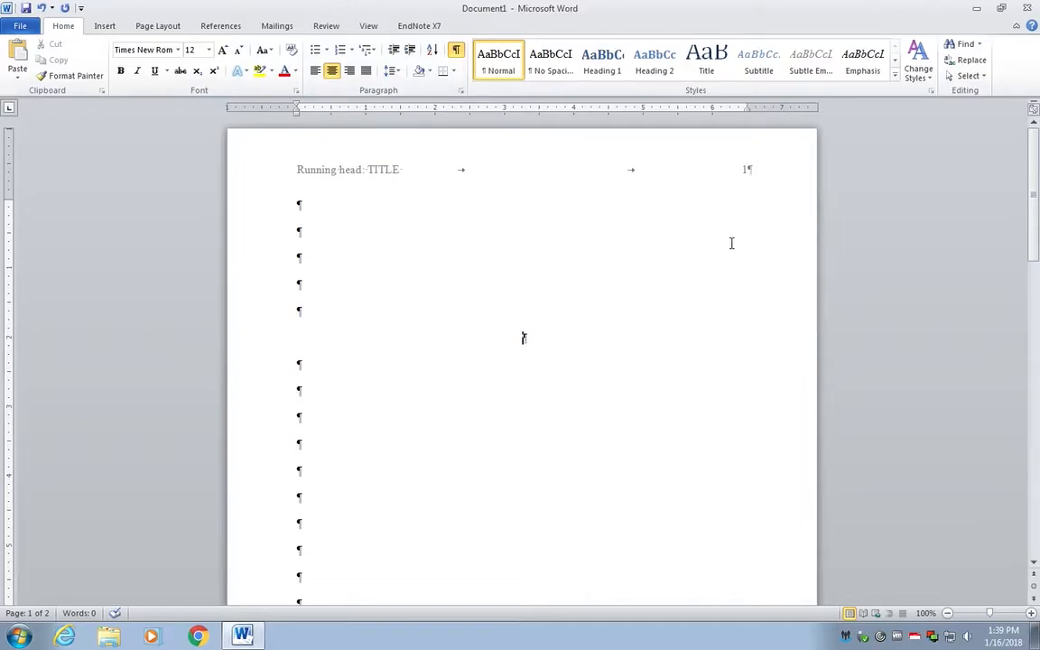
text(Title of Your )
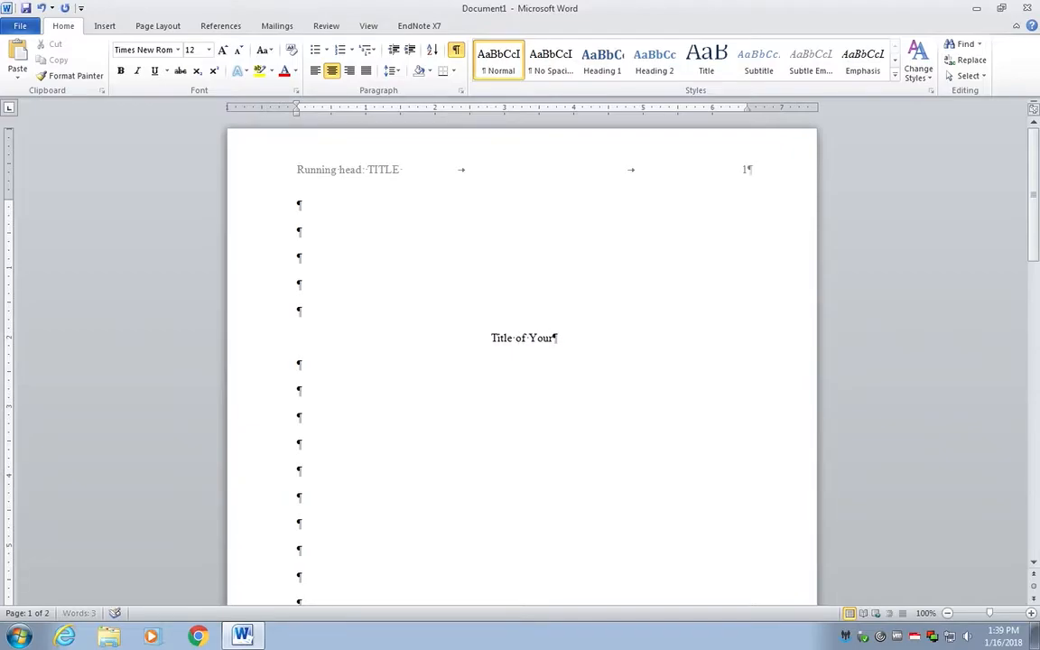
text(Name)
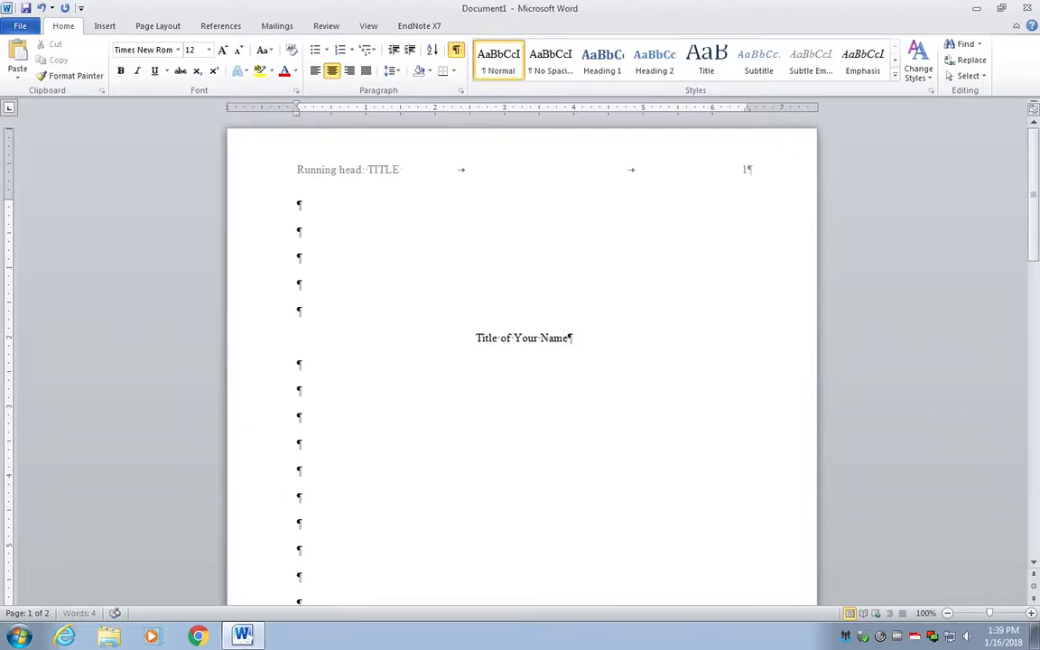
key(BackSpace)
key(BackSpace)
key(BackSpace)
key(BackSpace)
key(BackSpace)
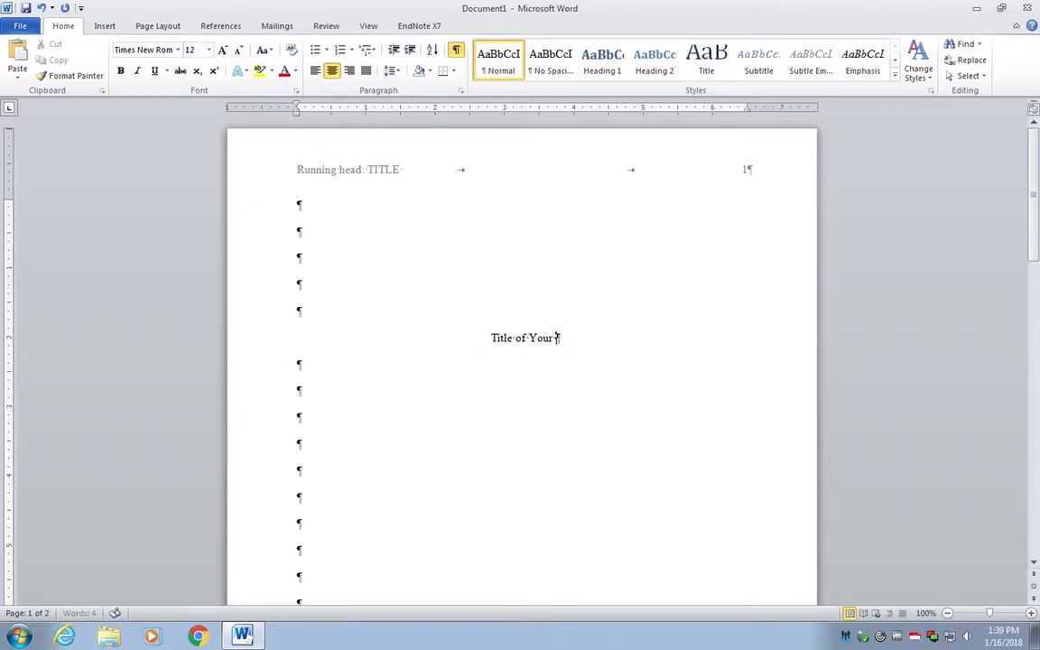
text(Paper)
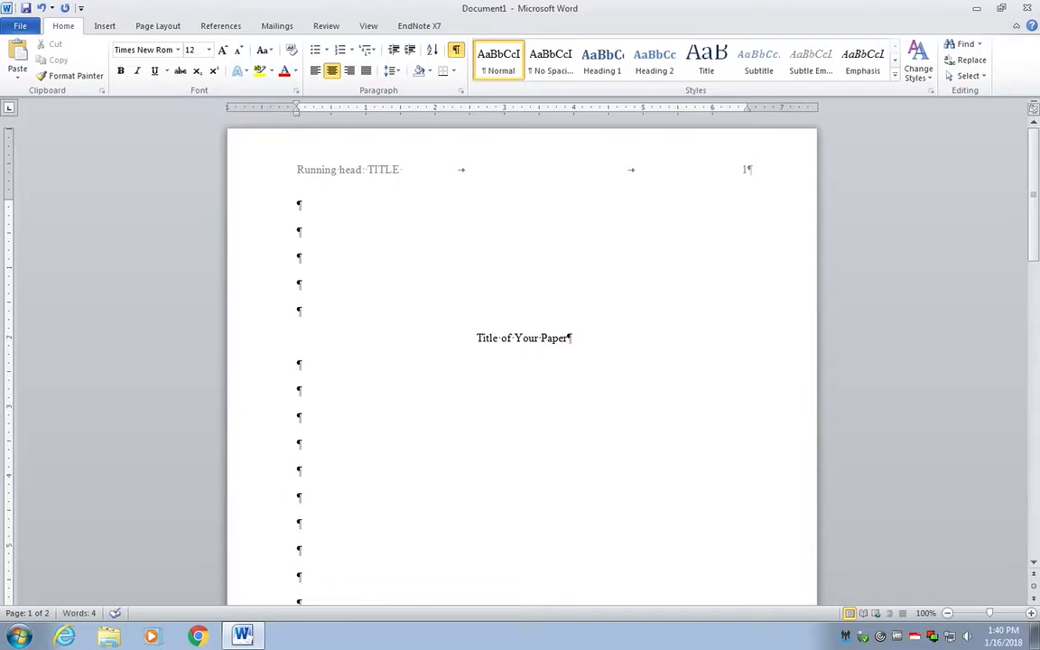
Step: Enter the author's full name centered below the paper title, with "University of Florida" on the following line
key(Down)
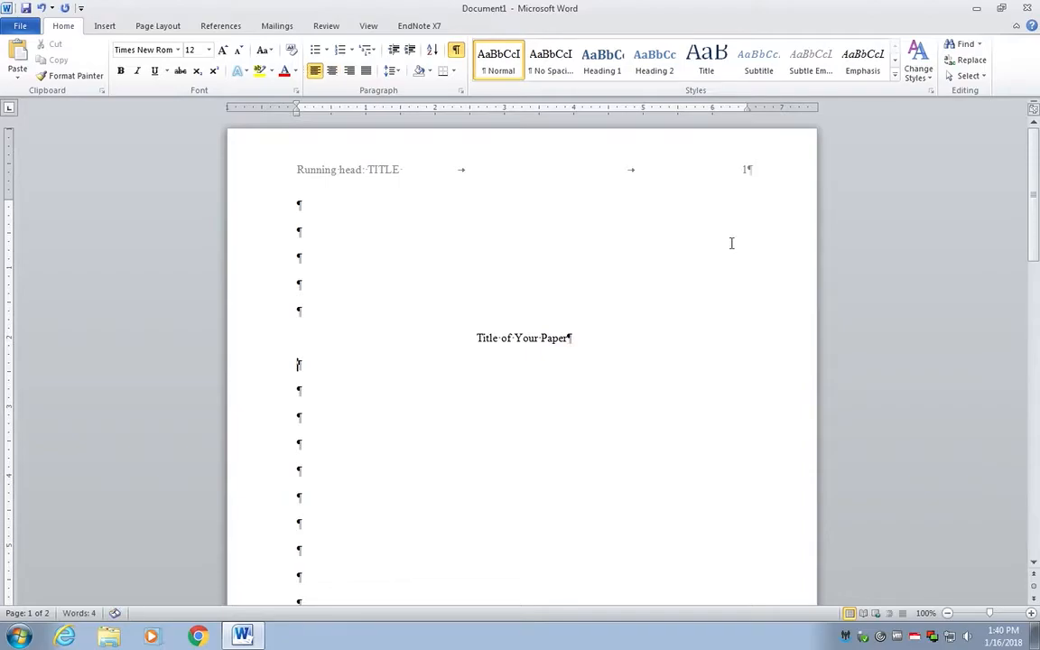
click(332, 72)
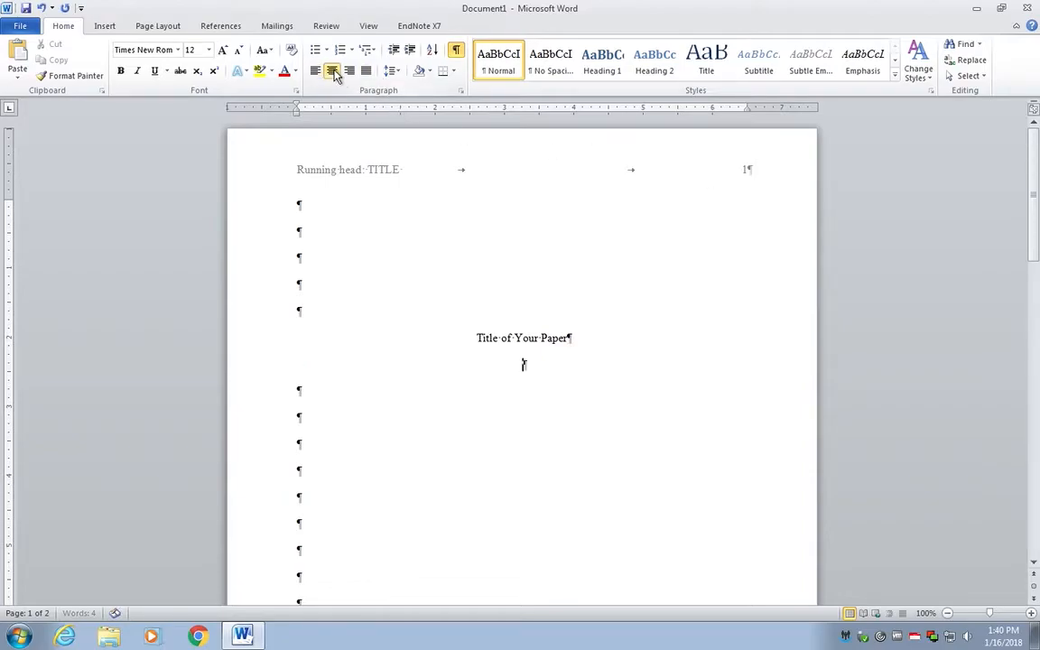
text(Emily Harmer)
key(Return)
text(University of Florida)
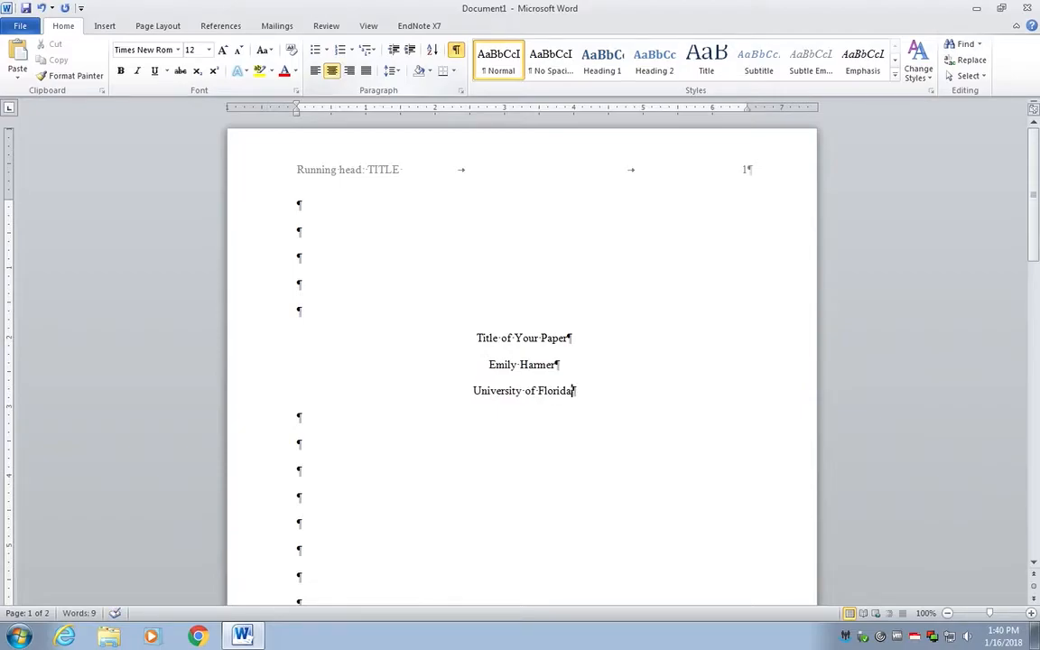
Step: Center the first body line of the second page and enter "Title of Your Name" on it
click(299, 443)
key(Return)
key(Return)
key(Return)
key(Return)
key(Return)
key(Return)
key(Return)
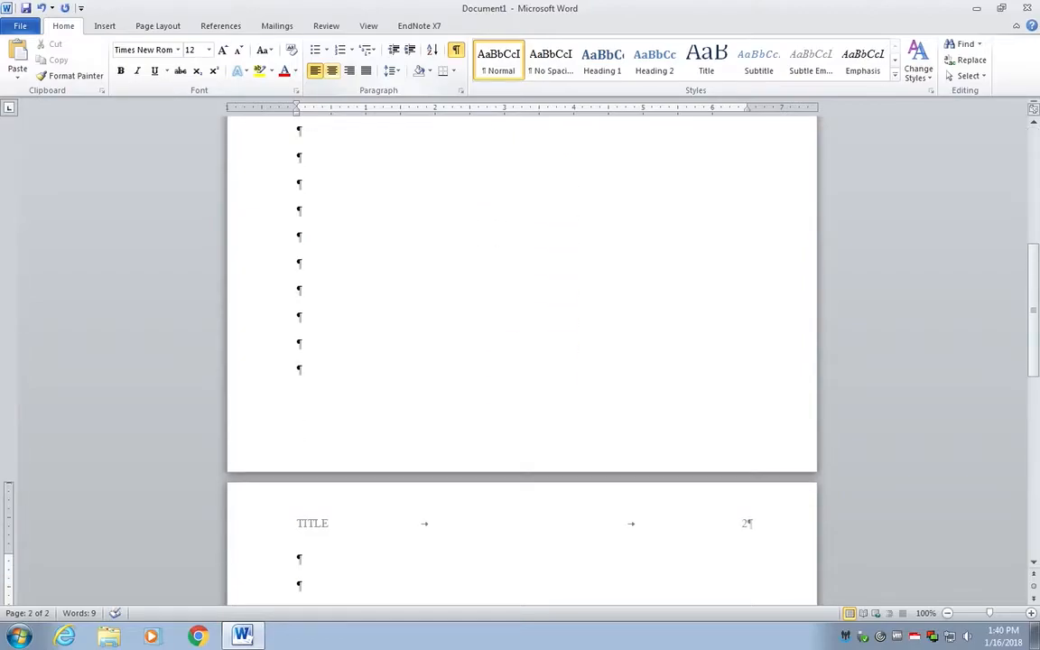
key(Up)
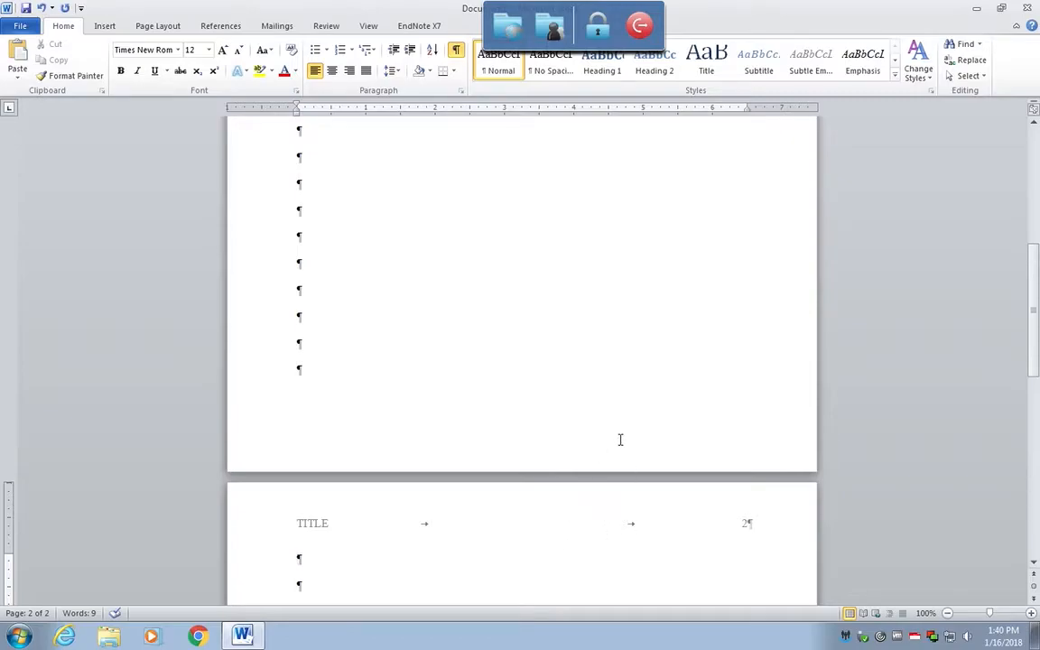
click(436, 406)
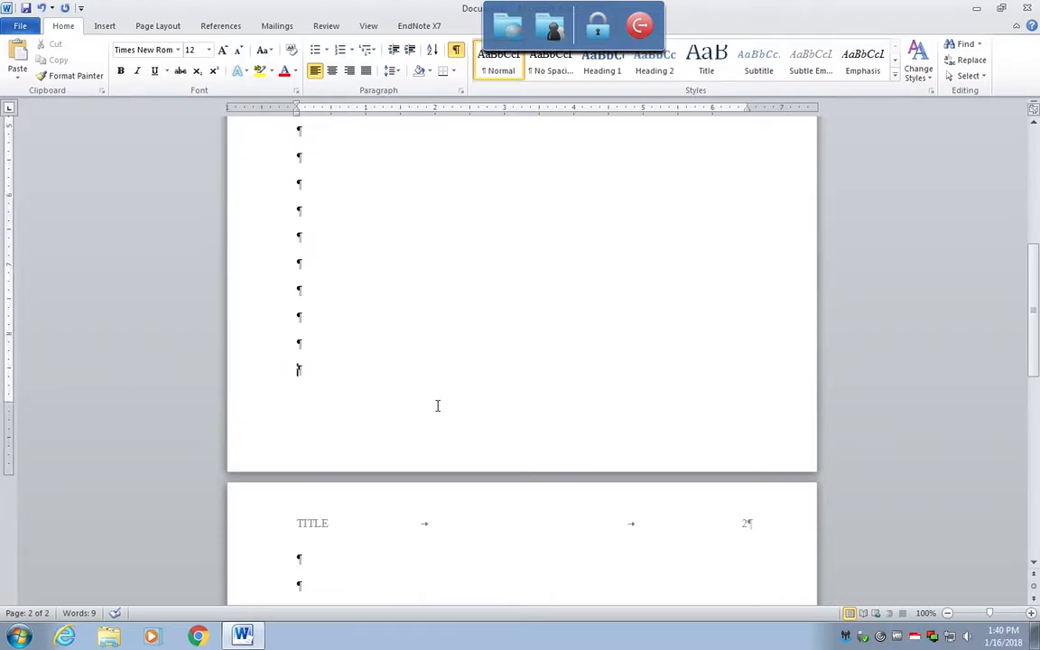
click(348, 554)
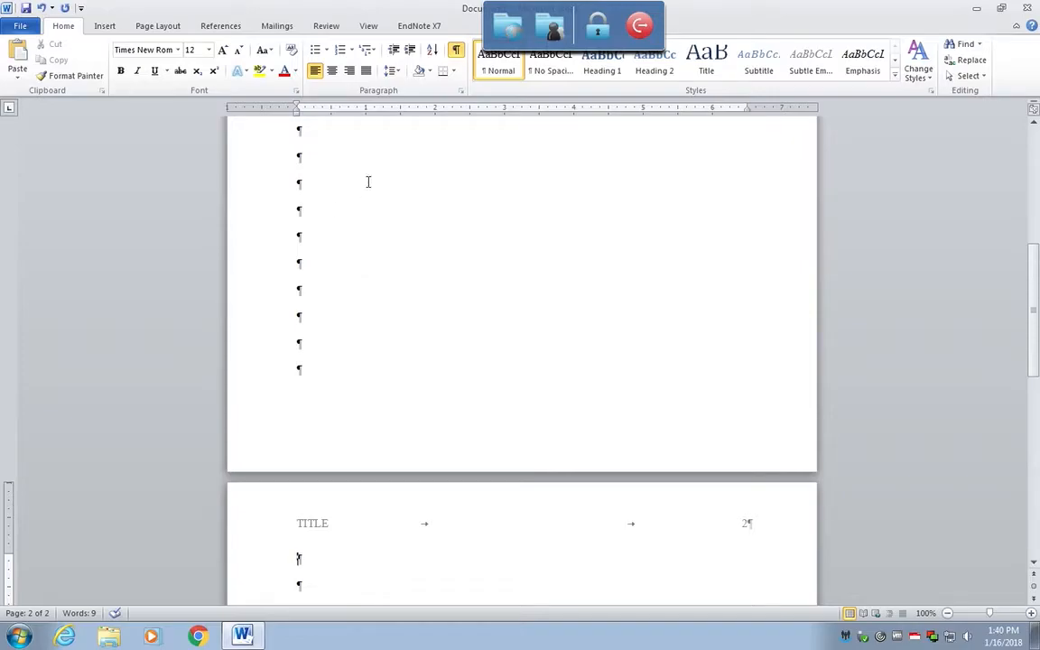
click(334, 72)
text(Title of)
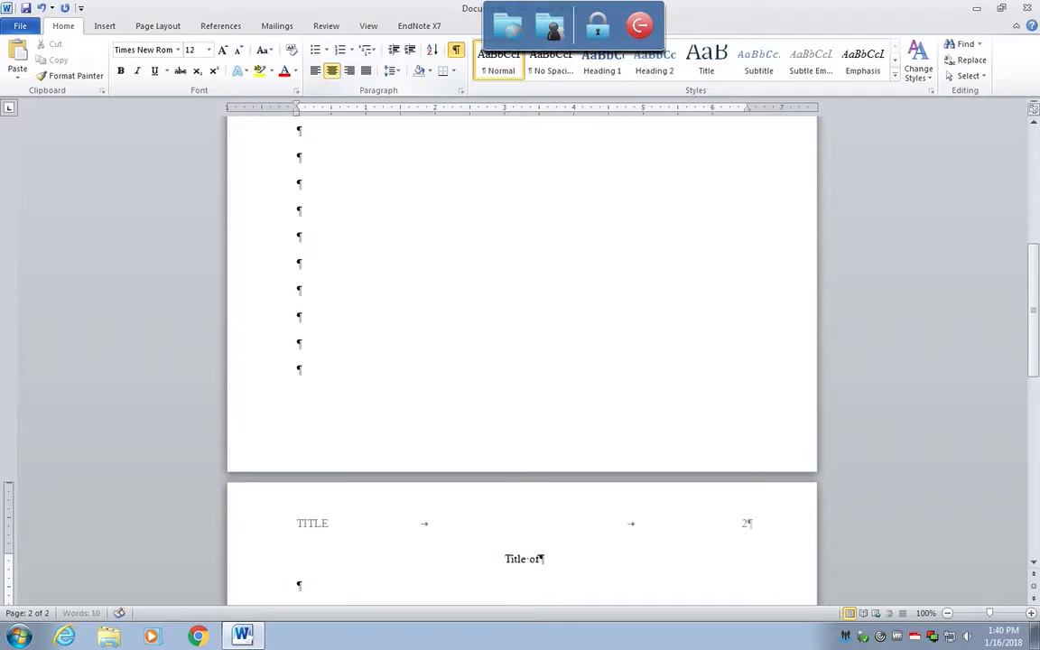
text( Your NAme)
key(BackSpace)
key(BackSpace)
key(BackSpace)
key(BackSpace)
text(Name)
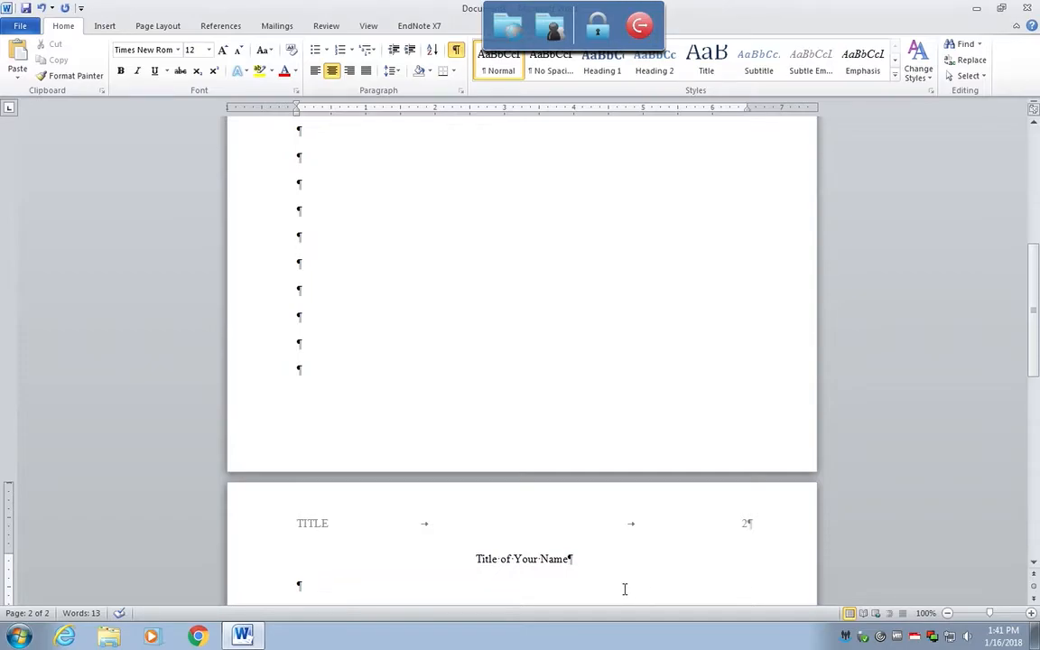
Step: Enter the tab-indented text "You can begin..." on the line below the second page's title
click(624, 588)
click(1036, 311)
drag(1036, 310, 1036, 391)
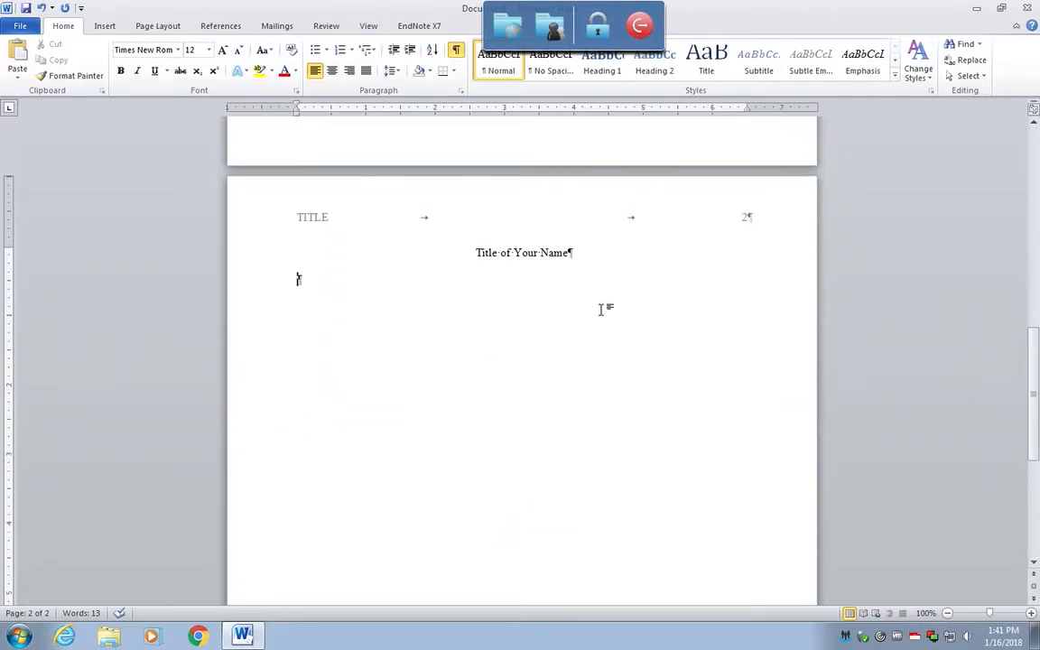
key(Tab)
text(You can begin)
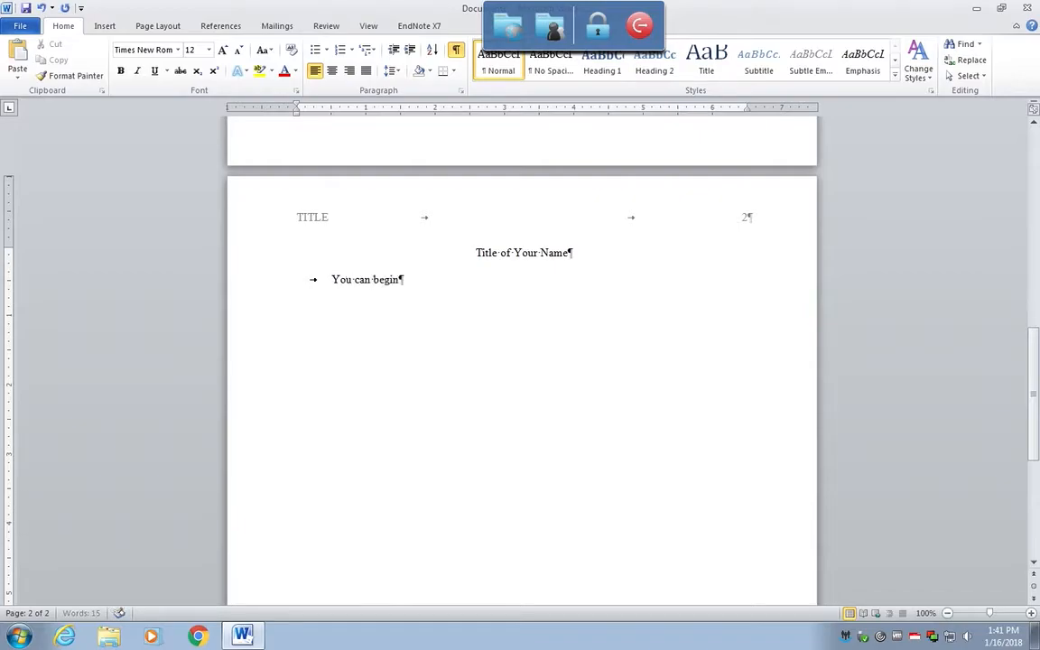
text(...)
Step: Add blank lines below "You can begin…" on the second page until the insertion point reaches a third page
drag(1036, 372, 1038, 388)
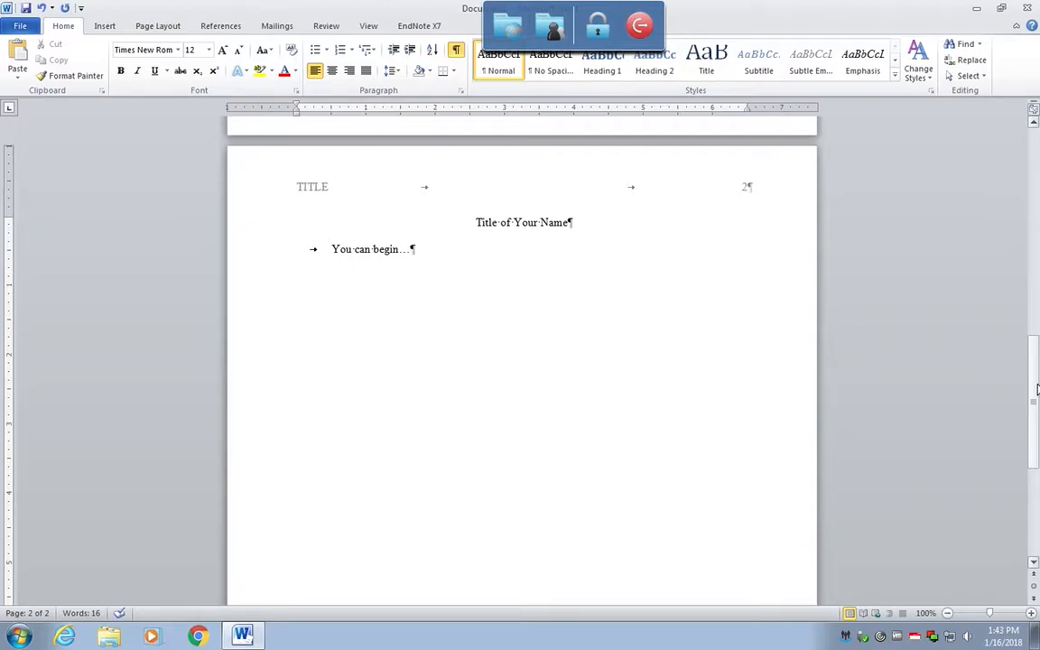
key(Return)
key(Return)
key(Return)
key(Return)
key(Return)
key(Return)
key(Return)
key(Return)
key(Return)
key(Return)
key(Return)
key(Return)
key(Return)
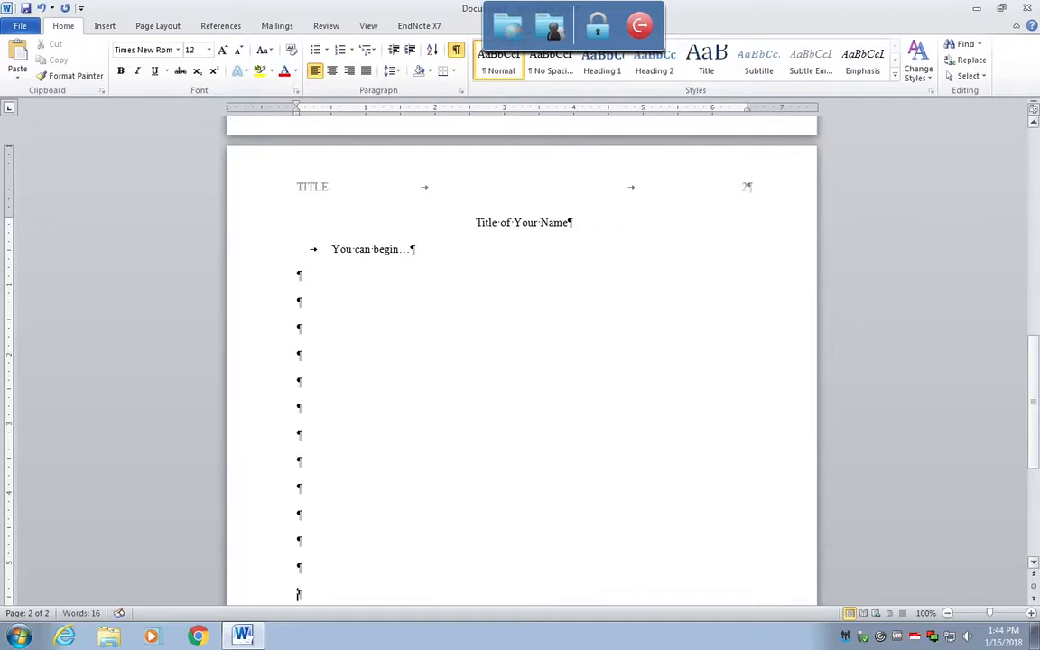
key(Return)
key(Return)
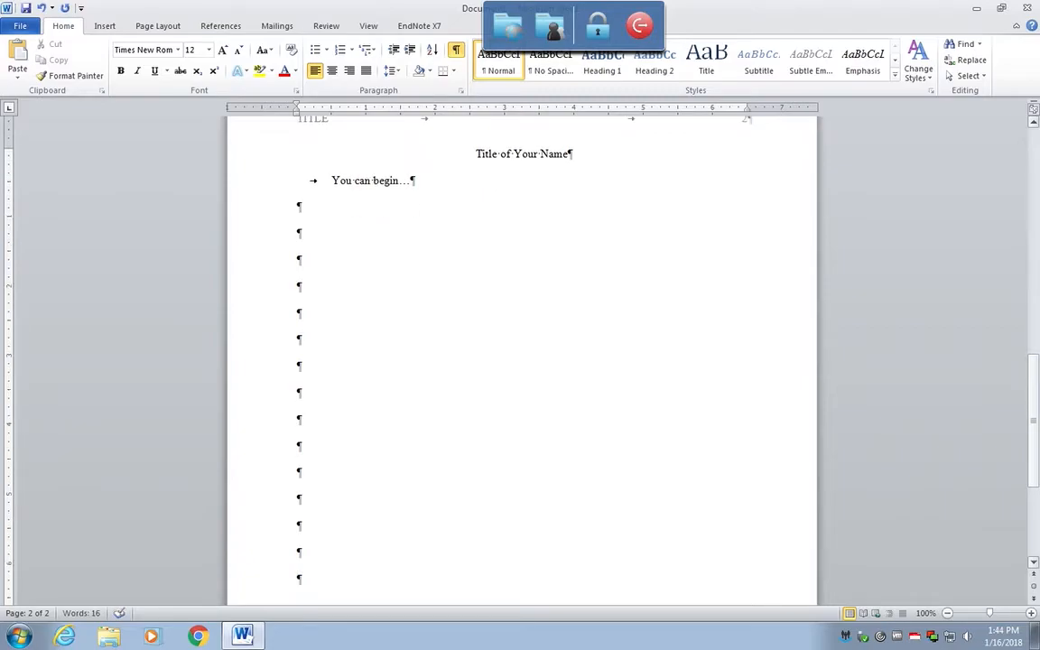
key(Return)
key(Return)
key(Return)
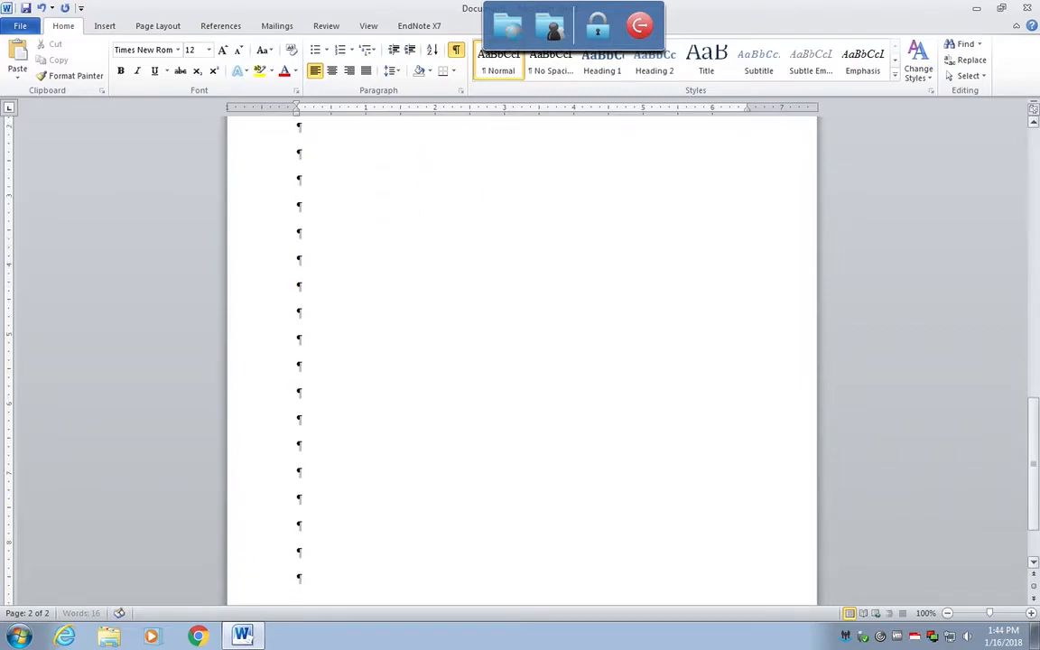
key(Return)
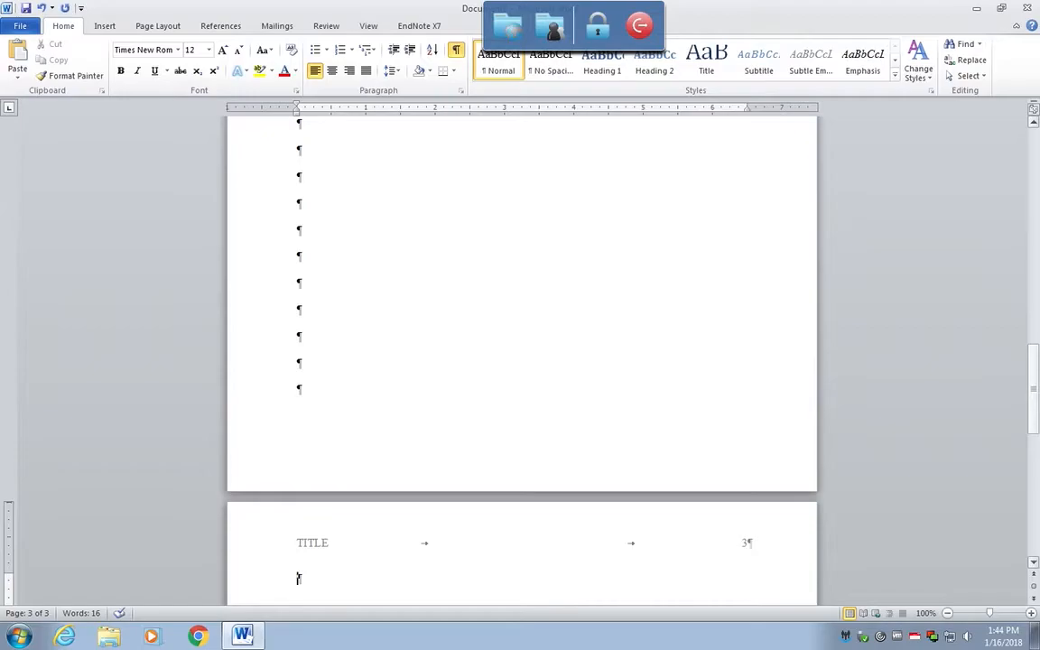
Step: Enter "References" centered on the first line of the third page and start a left-aligned line below it
drag(1034, 383, 1034, 438)
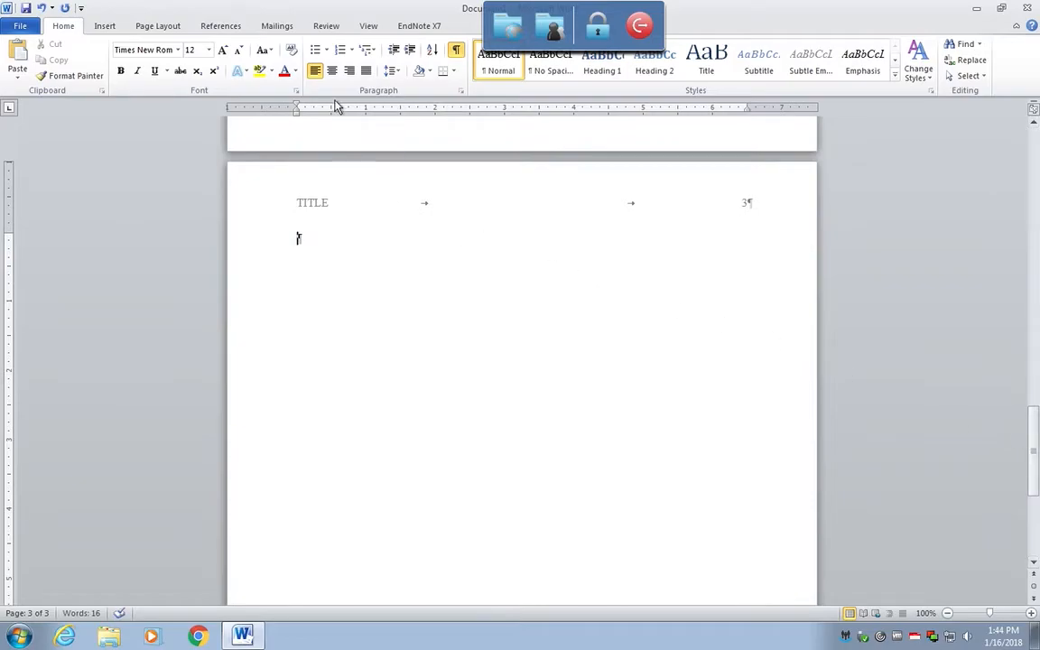
click(331, 71)
text(R)
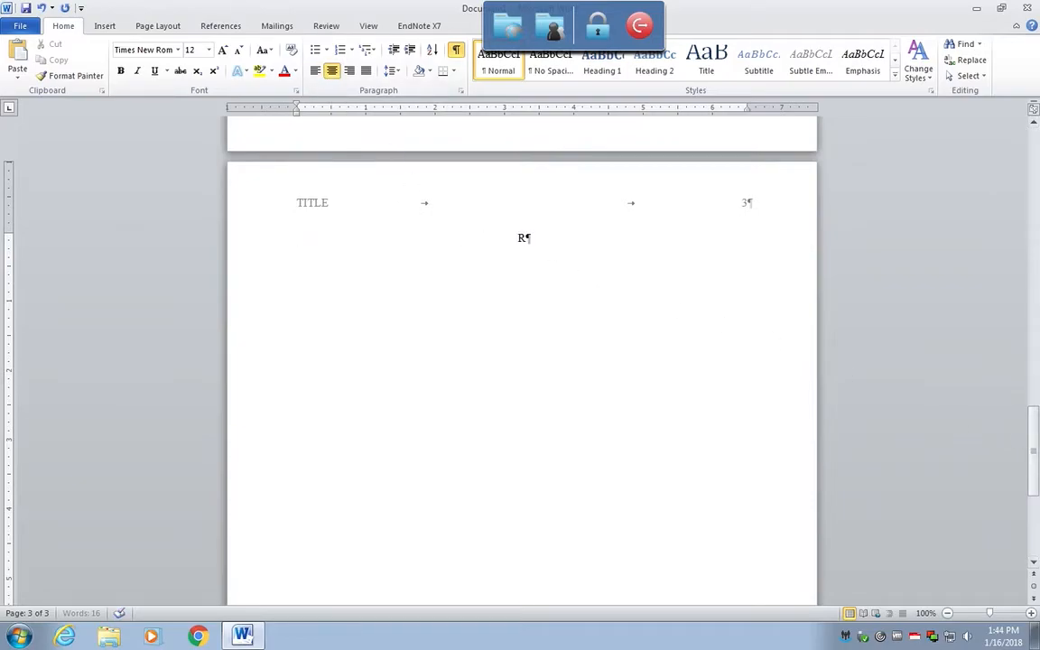
text(eferences)
key(Return)
click(315, 72)
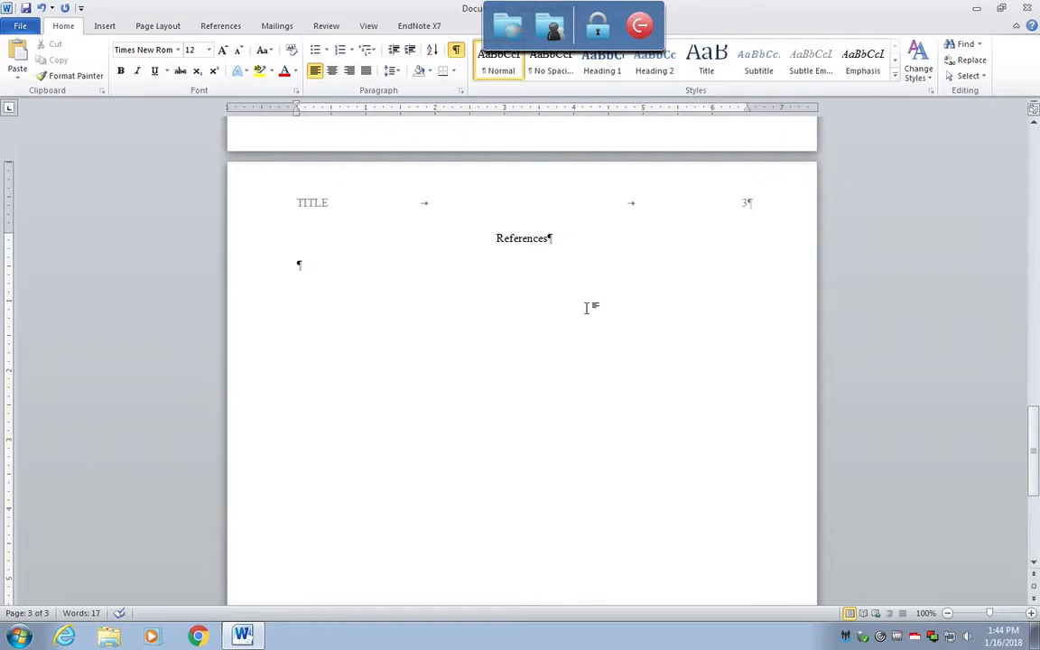
Step: Enter a reference with the author's surname and initial, "(2018)." and the title "The article I wrote once upon a time in a galaxy far away."
text(Harmer, E. (2)
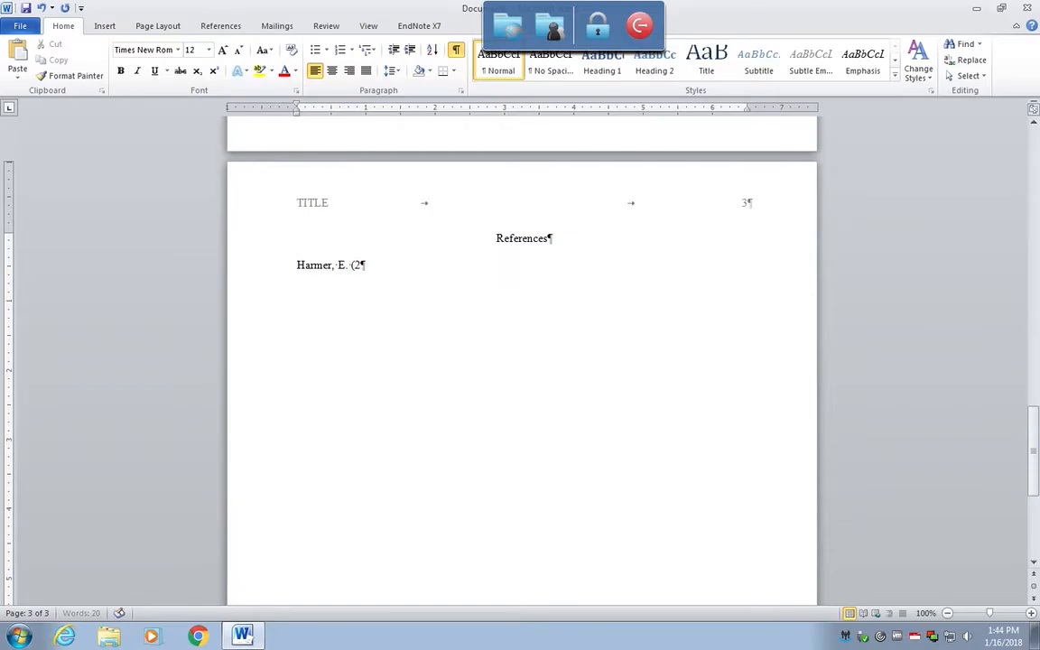
text(018). T)
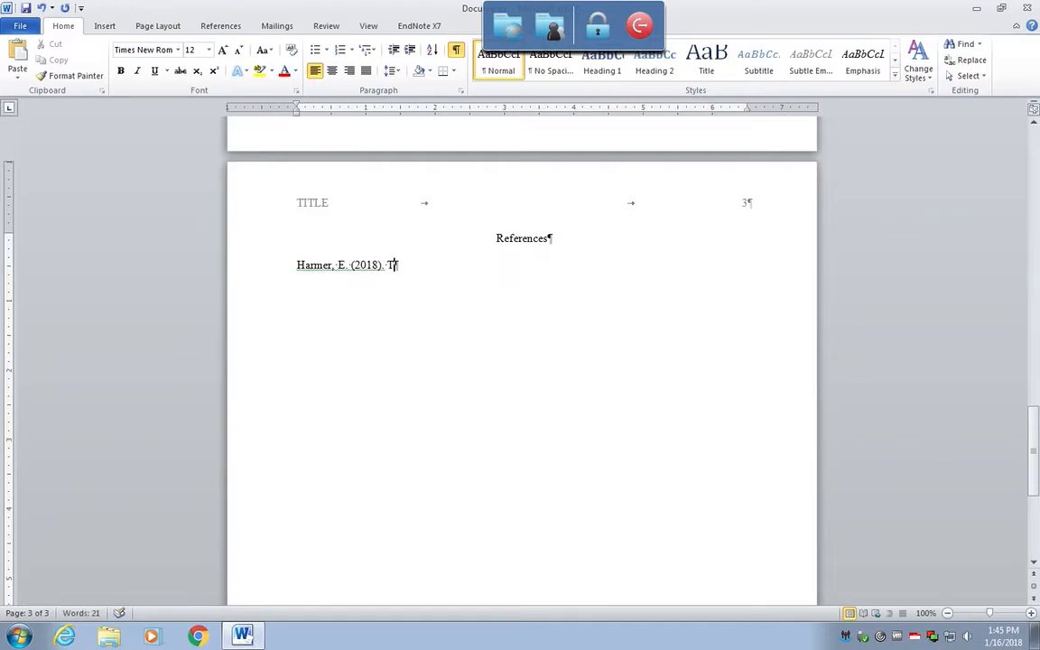
text(he article I wrote o)
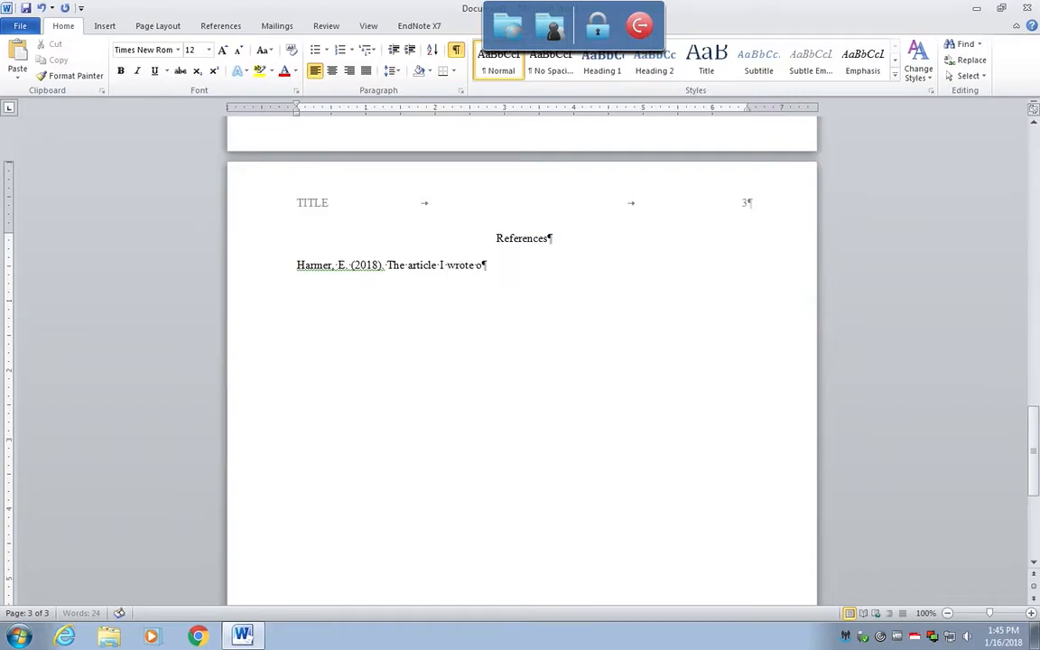
text(nce a)
key(BackSpace)
text(upon a time in a galaxy far away.)
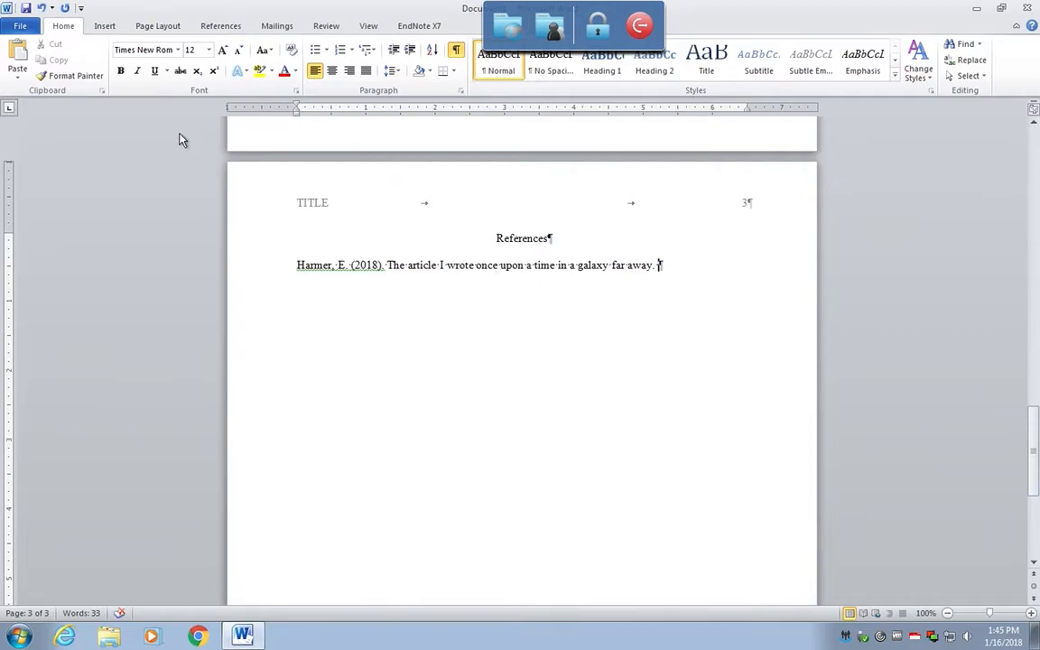
Step: Continue the reference with the journal title and volume 1 in italics, followed by the issue "(1)." in regular text
click(137, 72)
text(Journal of )
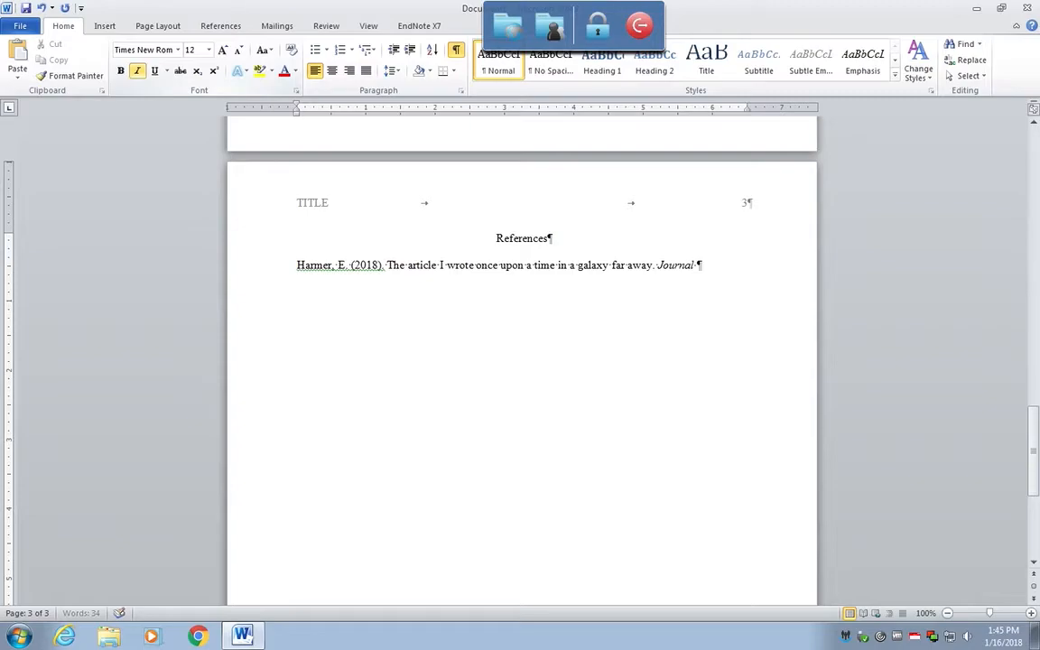
text(Cool)
key(BackSpace)
key(BackSpace)
key(BackSpace)
key(BackSpace)
text(Emily. 1)
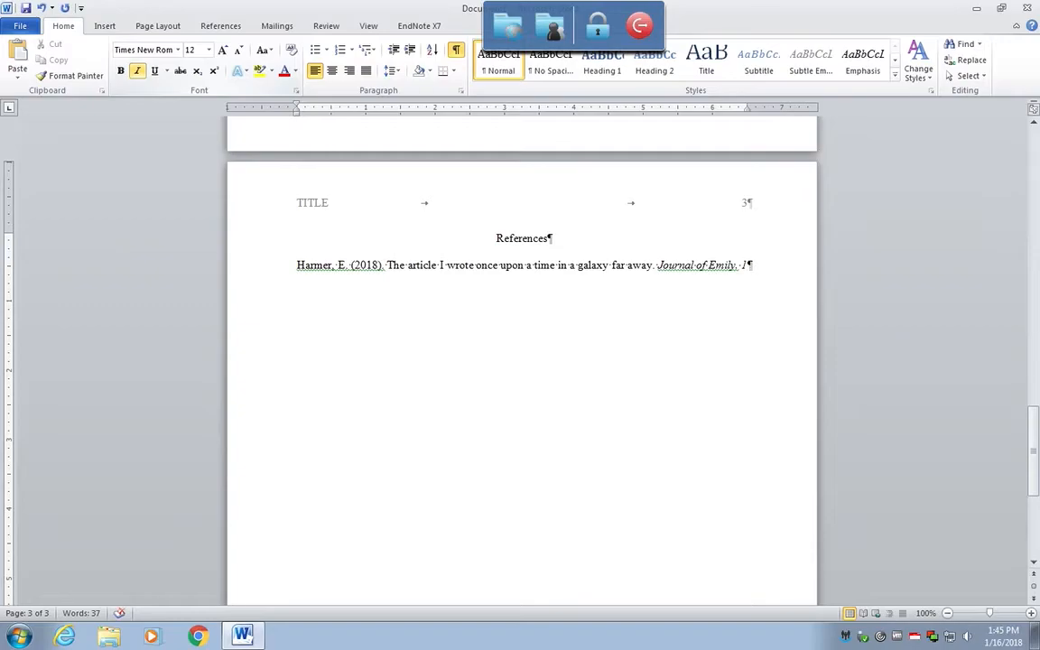
click(140, 72)
text((1).)
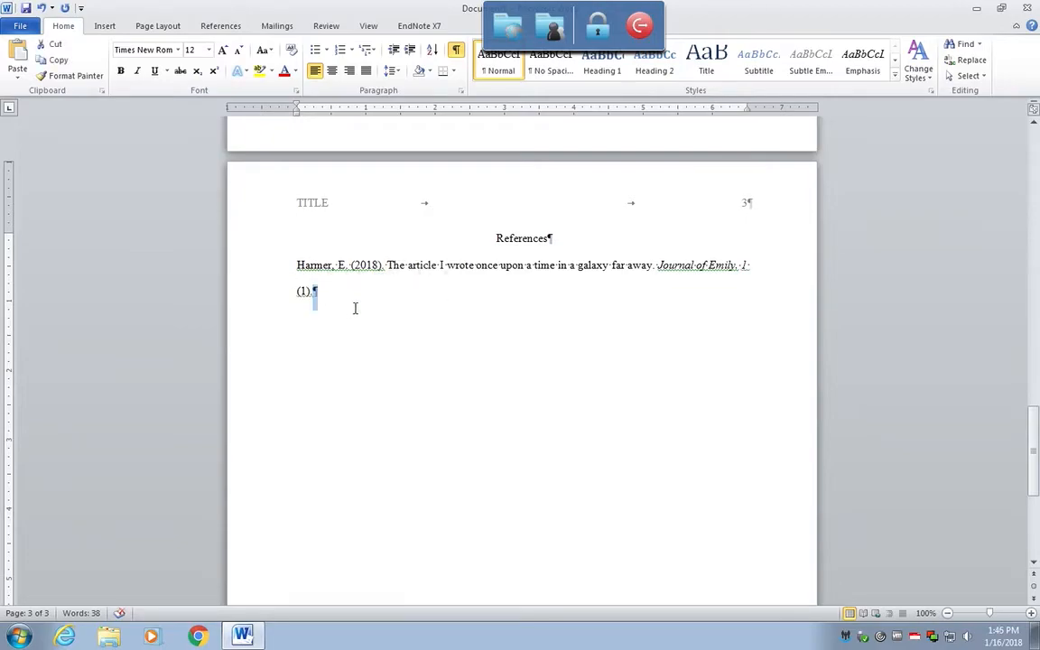
Step: Add an empty line below the reference and give the reference paragraph a 0.5" hanging indent
key(Return)
drag(331, 296, 292, 269)
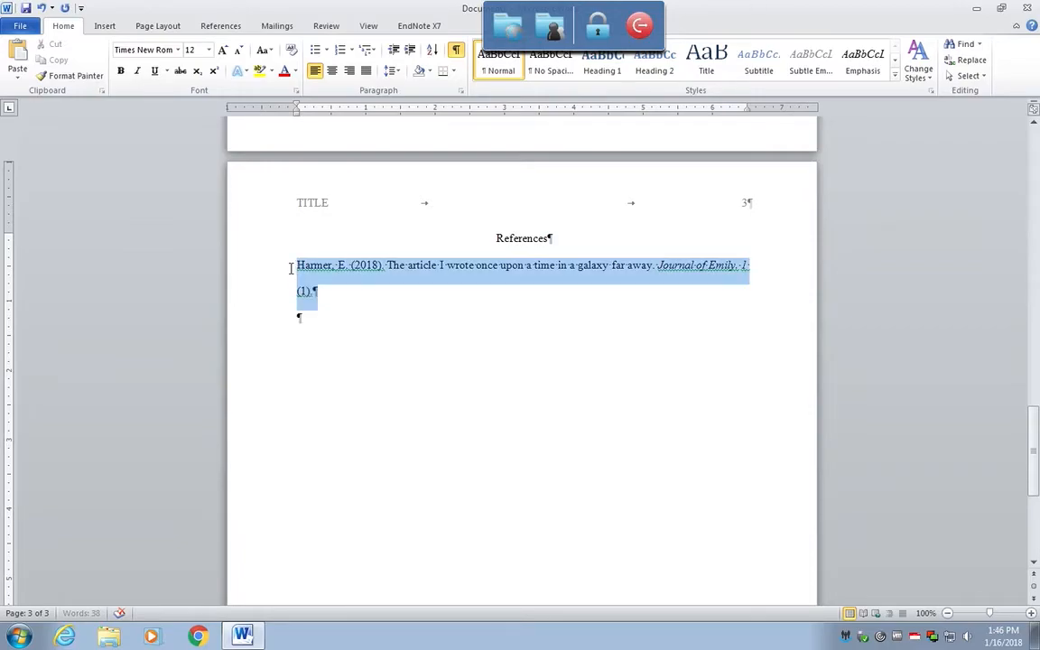
right_click(434, 269)
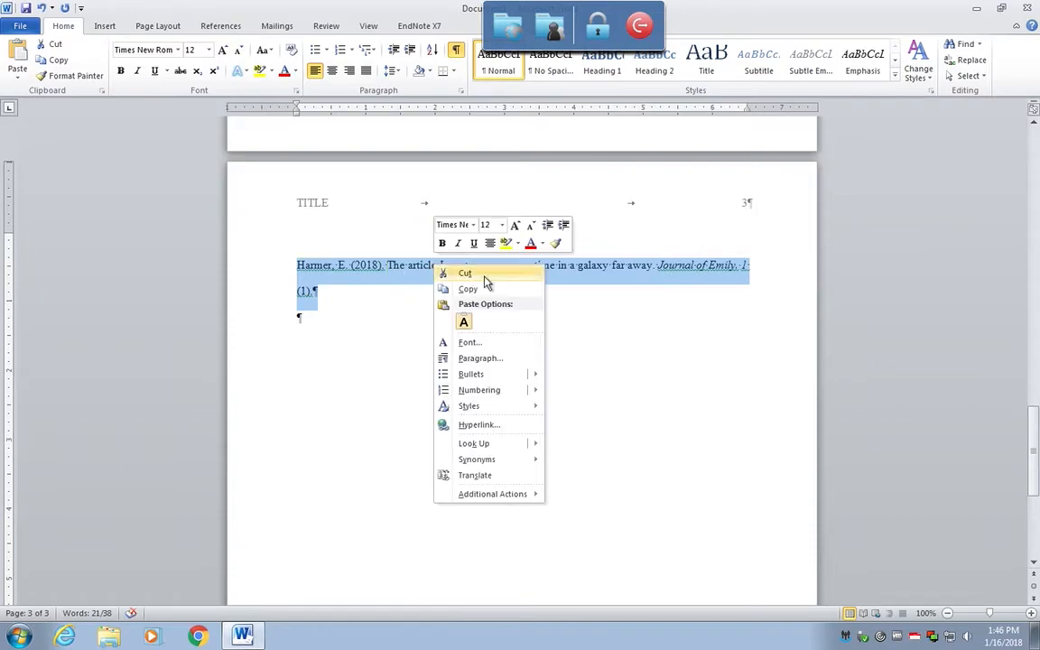
click(481, 359)
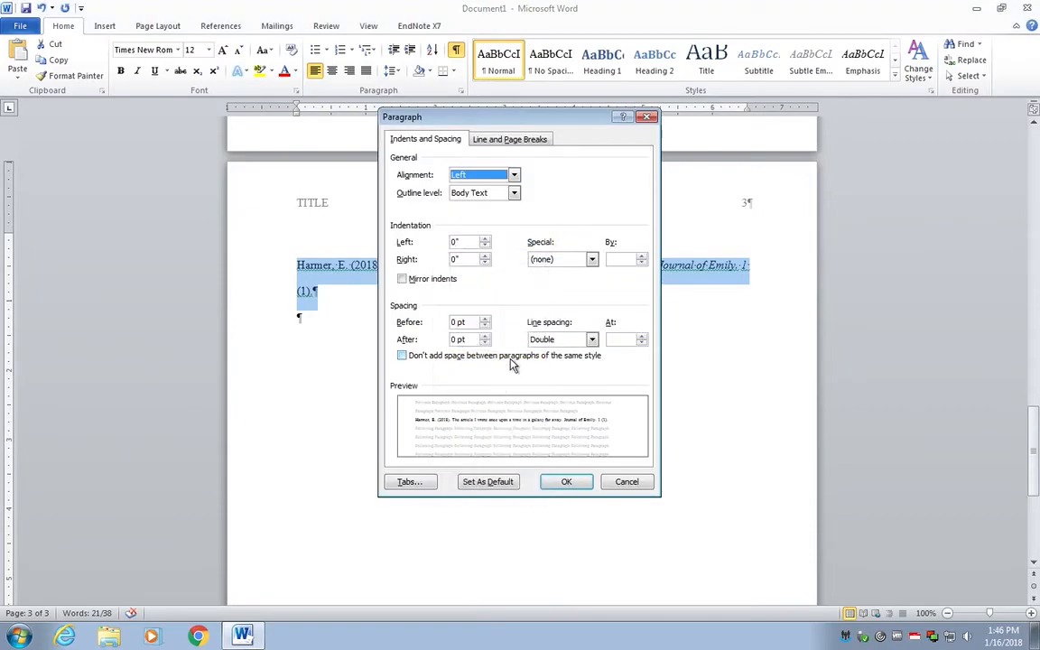
click(557, 260)
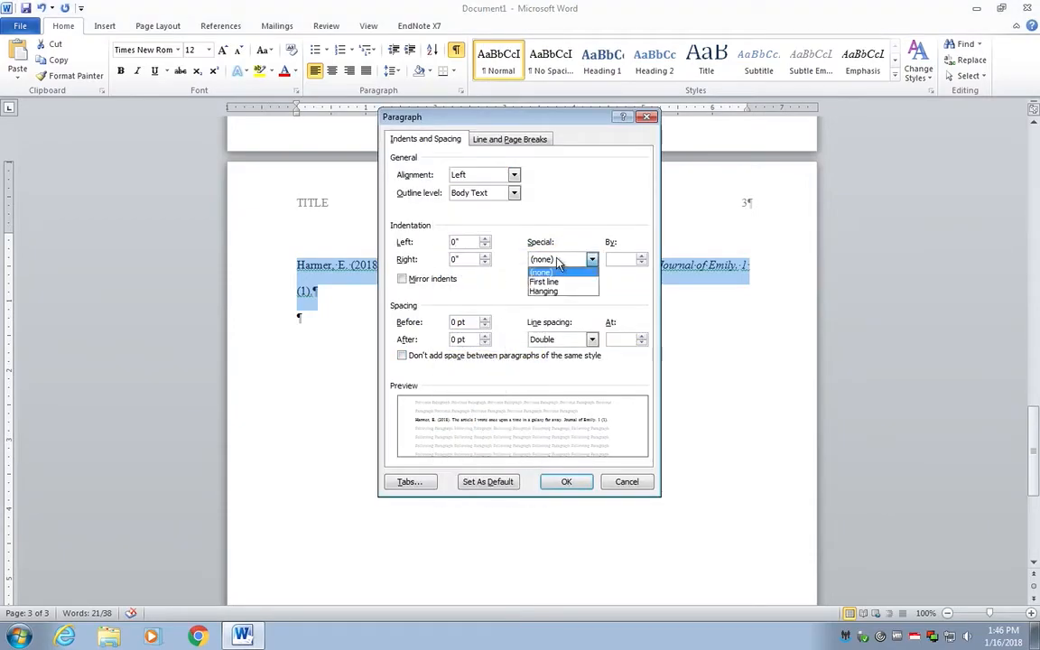
click(560, 291)
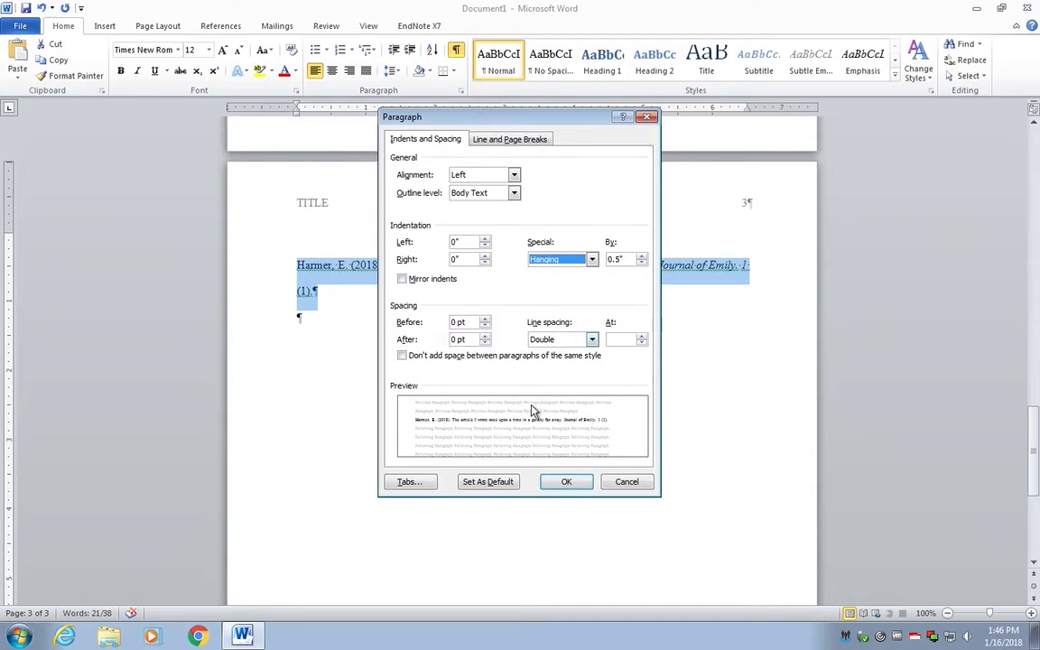
click(560, 483)
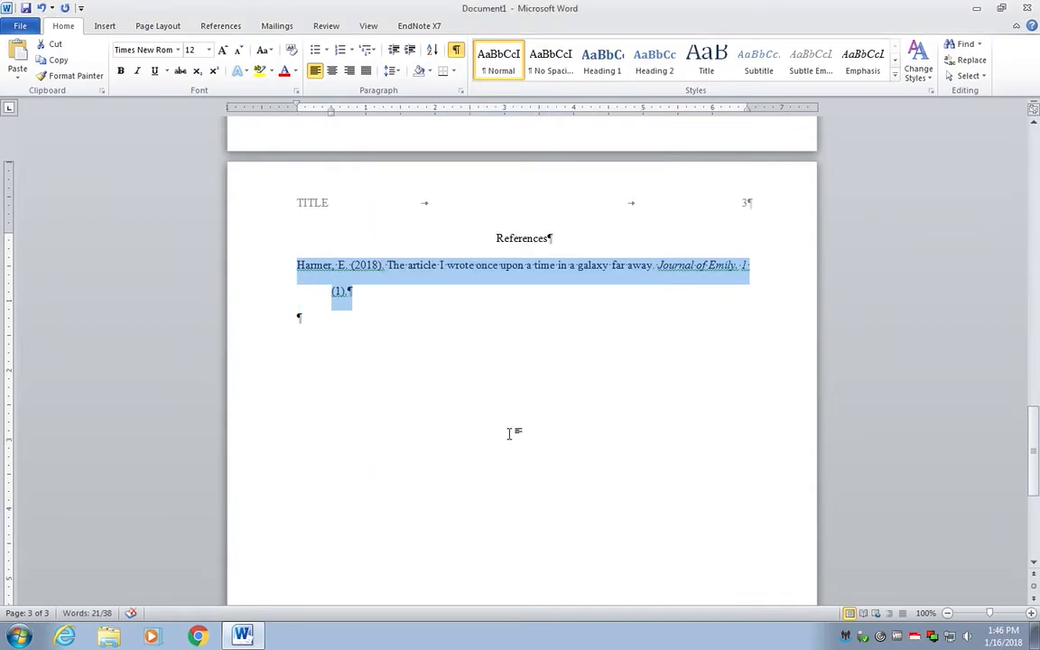
click(319, 280)
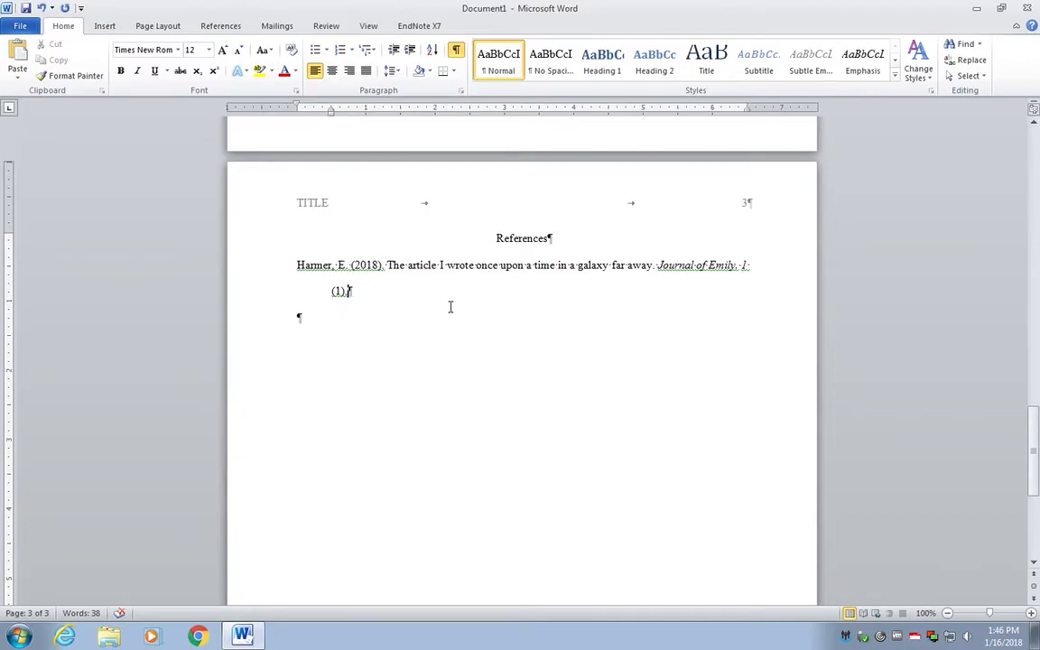
mouse_move(333, 112)
mouse_down()
mouse_move(309, 111)
mouse_move(331, 112)
mouse_up()
click(733, 396)
drag(1034, 429, 1034, 438)
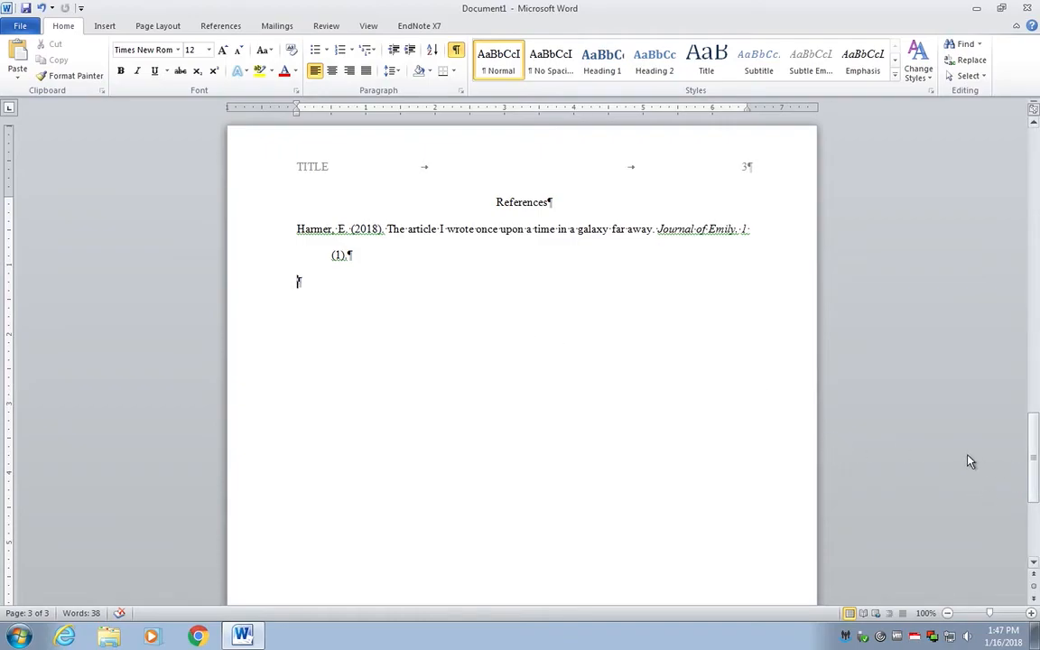
Step: Start saving the document as a new file and replace the suggested file name with "apaTemplate", keeping the .docx extension
drag(1035, 452, 1009, 159)
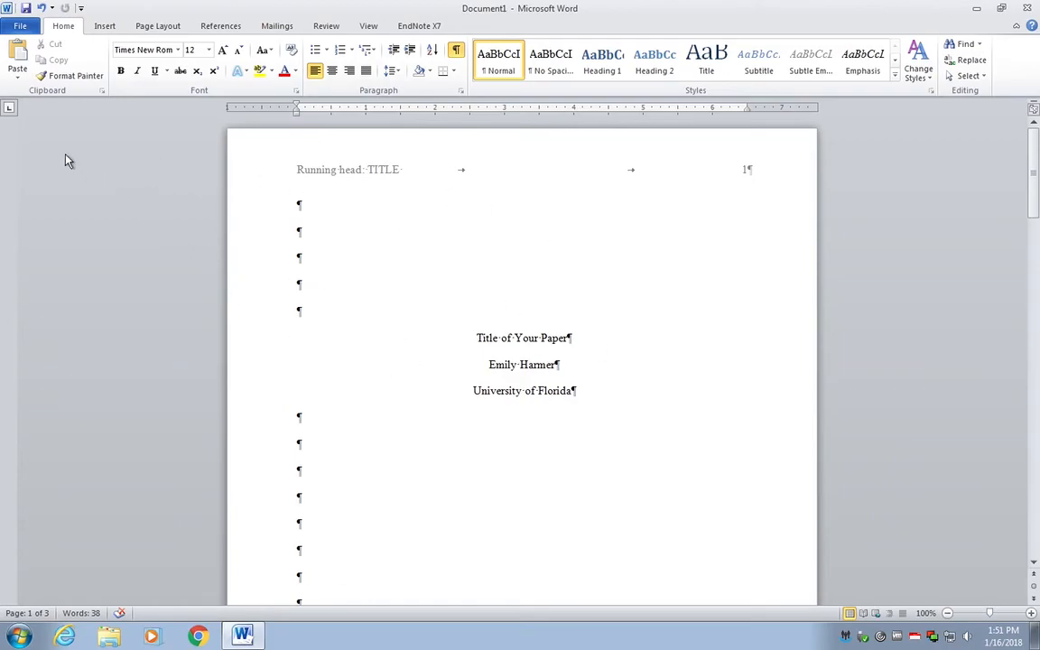
click(20, 25)
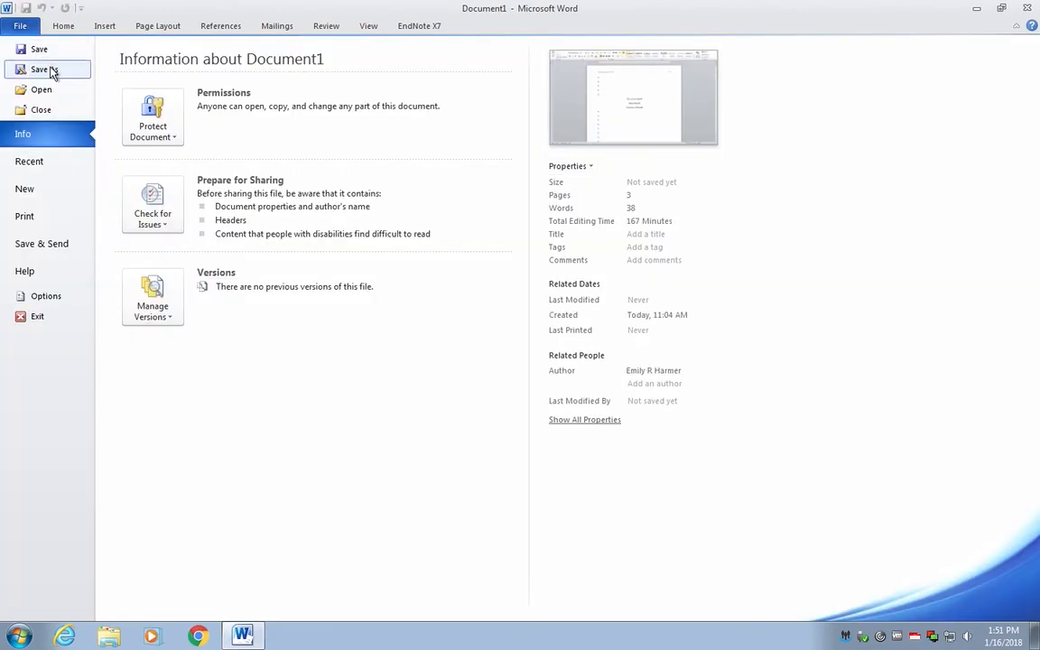
click(41, 70)
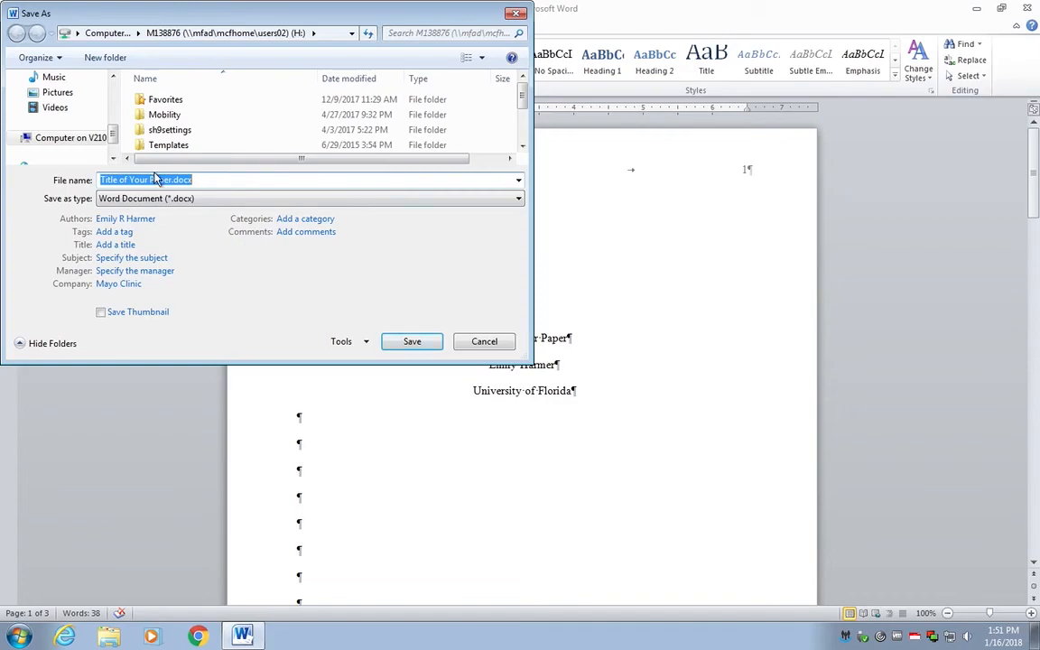
click(152, 179)
key(Delete)
key(BackSpace)
key(BackSpace)
key(BackSpace)
key(BackSpace)
key(BackSpace)
key(BackSpace)
key(BackSpace)
key(BackSpace)
key(BackSpace)
key(BackSpace)
key(BackSpace)
key(BackSpace)
key(BackSpace)
key(BackSpace)
key(BackSpace)
key(BackSpace)
key(BackSpace)
key(BackSpace)
text(apa)
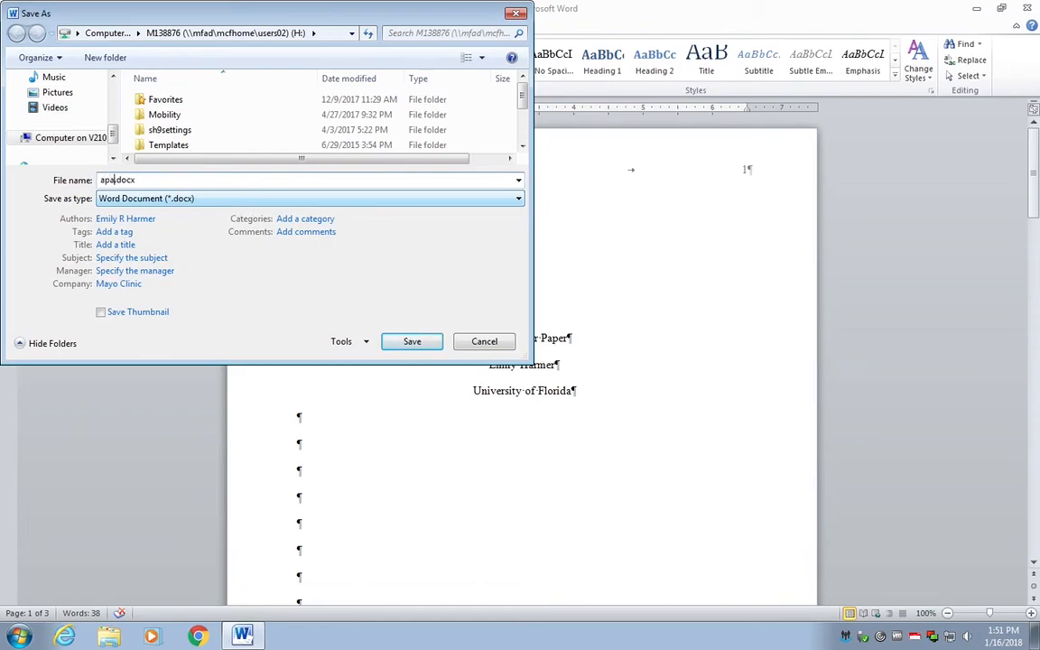
text(Template)
Step: Choose the Desktop as the save location and save the Word document there
drag(115, 133, 110, 81)
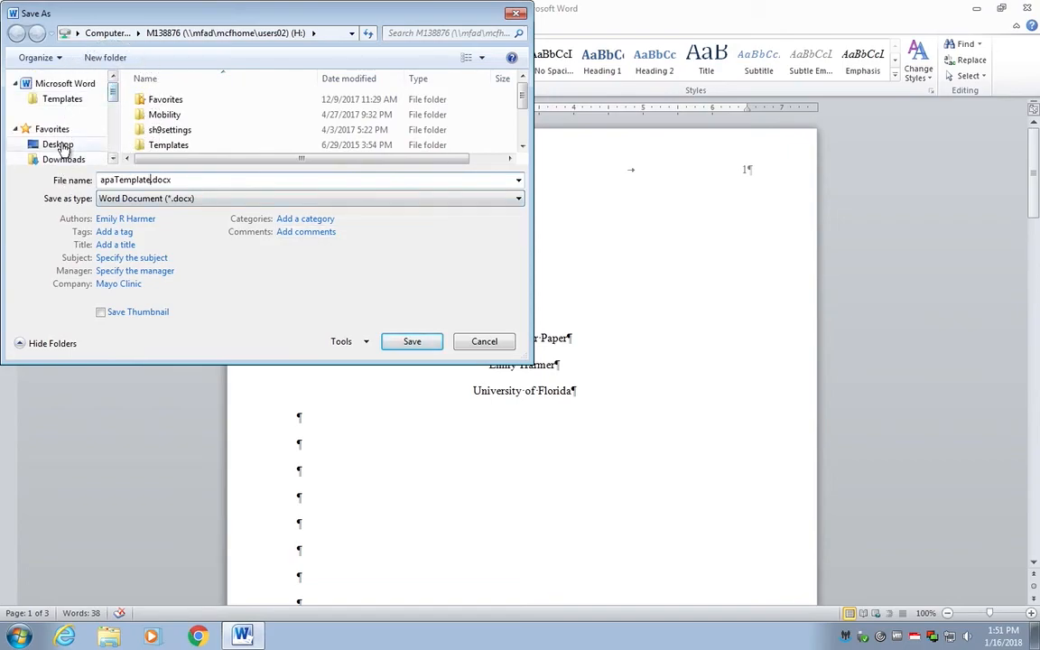
click(60, 144)
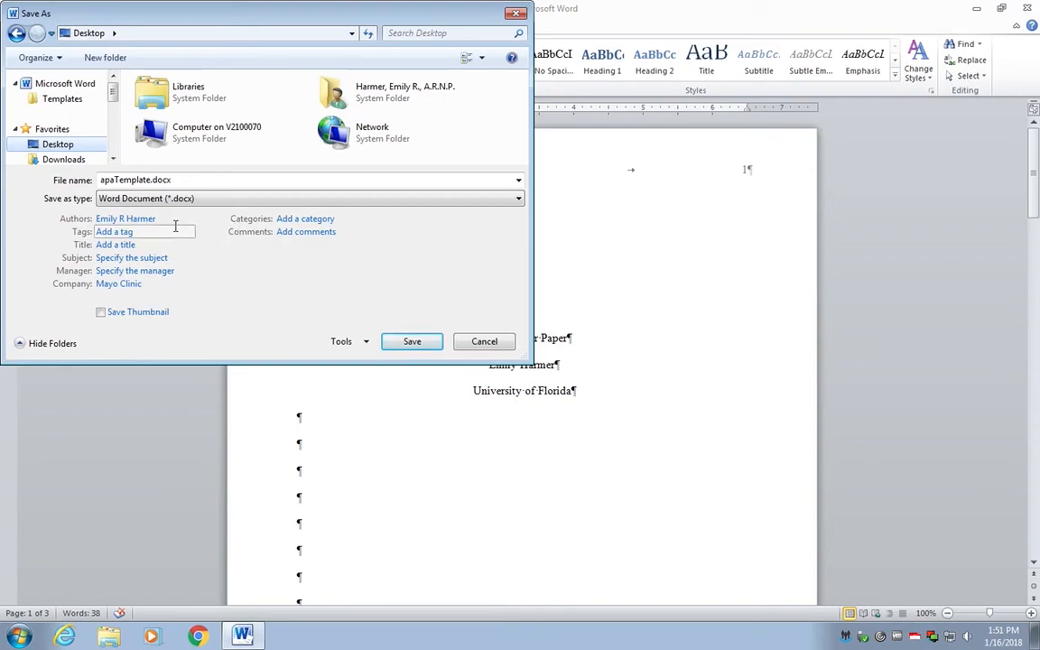
click(413, 342)
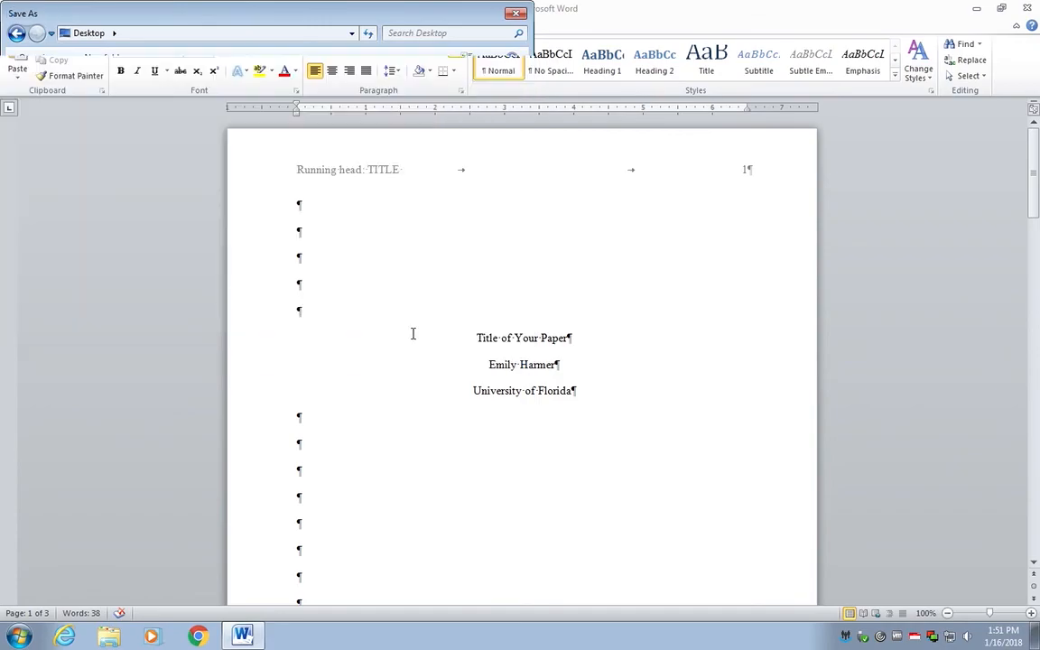
mouse_move(1037, 188)
mouse_down()
mouse_move(1037, 199)
mouse_move(1037, 186)
mouse_up()
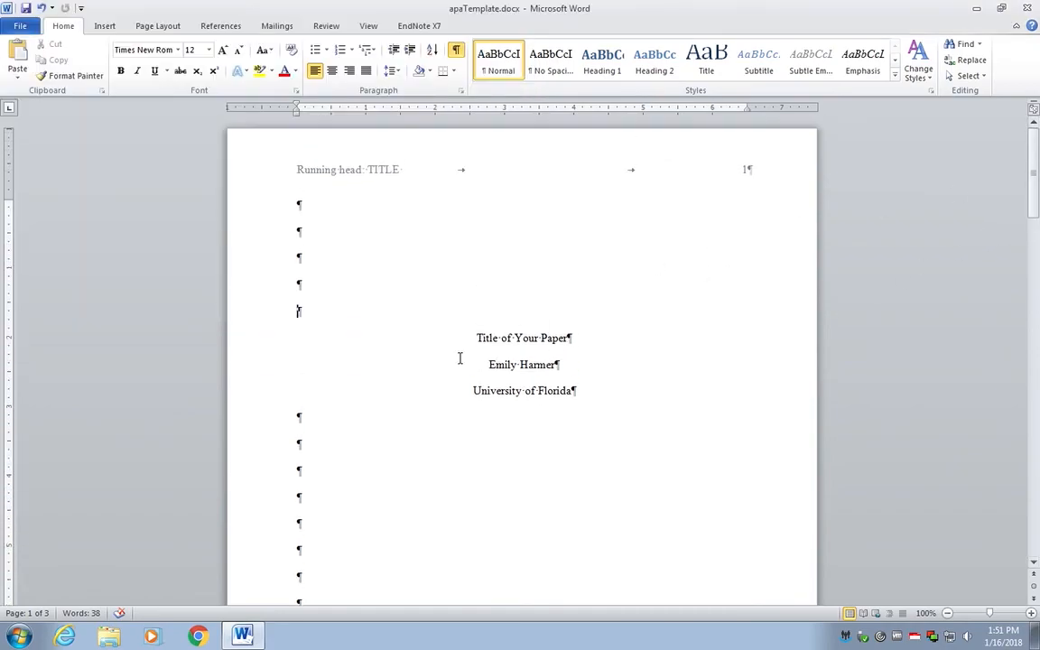